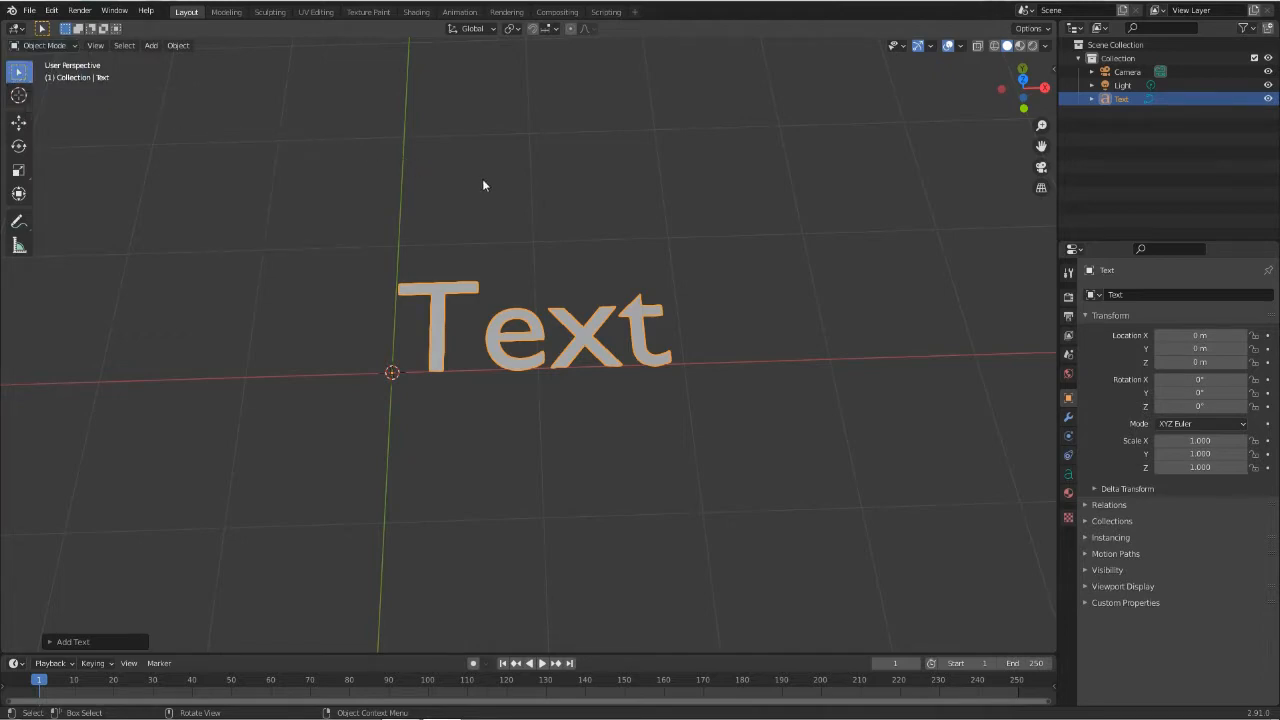
Replace the default wording of the text object with "Lasdi" and return to Object Mode.
key("Tab")
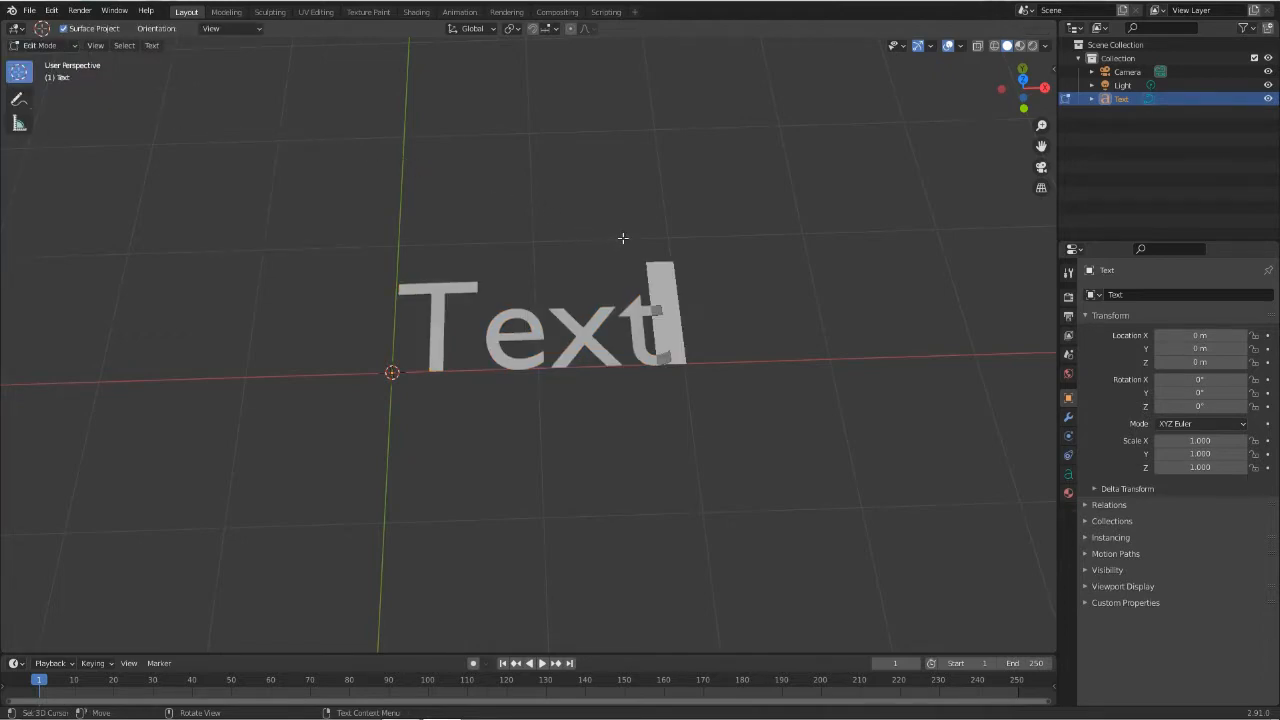
key("BackSpace")
key("BackSpace")
key("BackSpace")
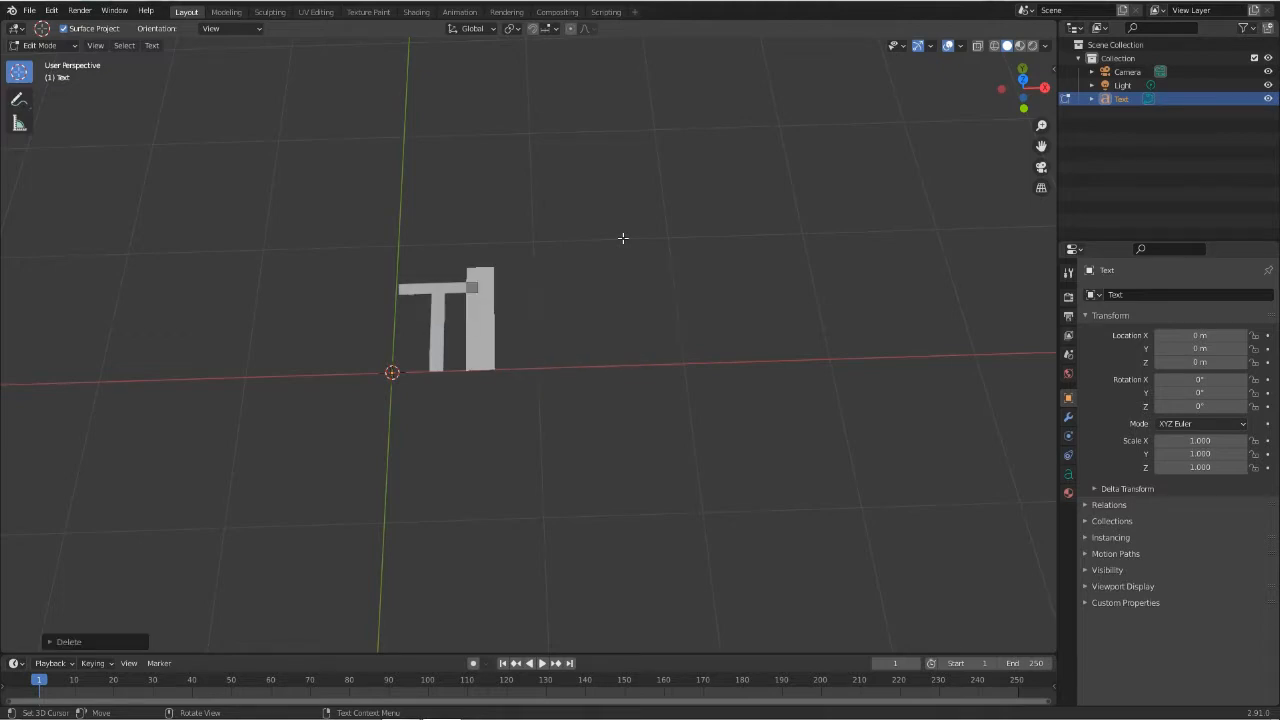
key("BackSpace")
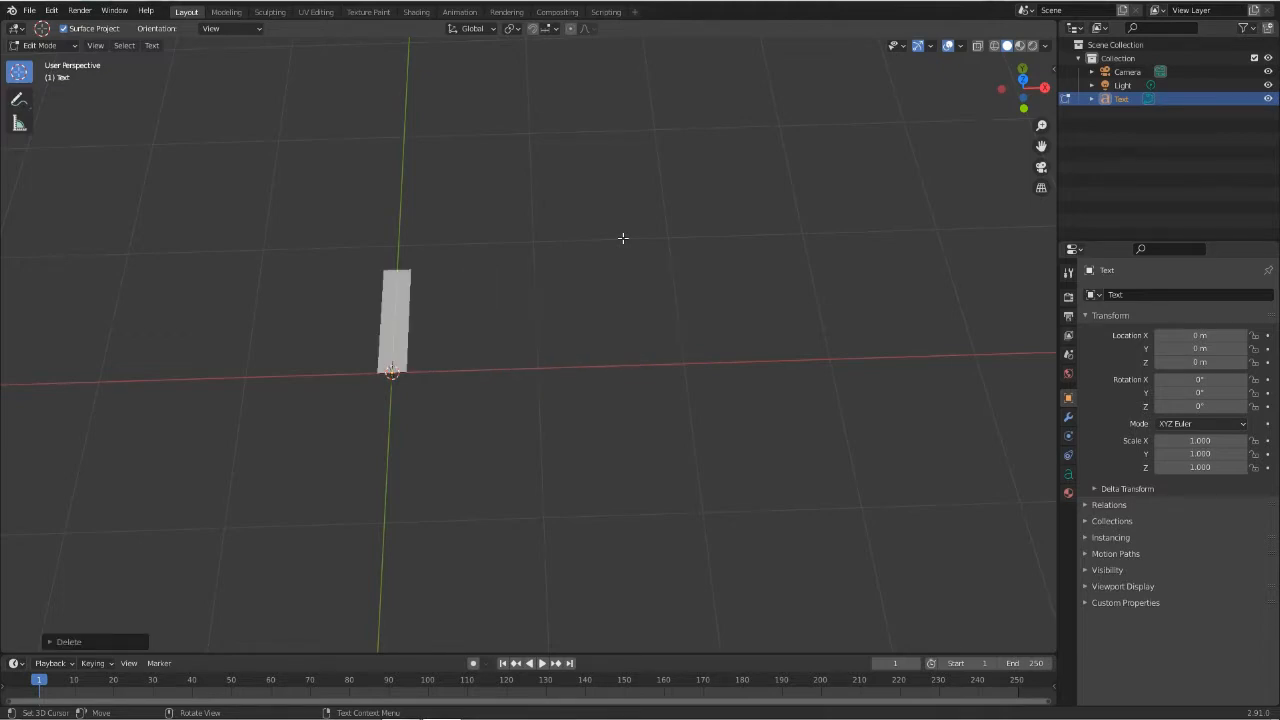
type("U")
type("asdi")
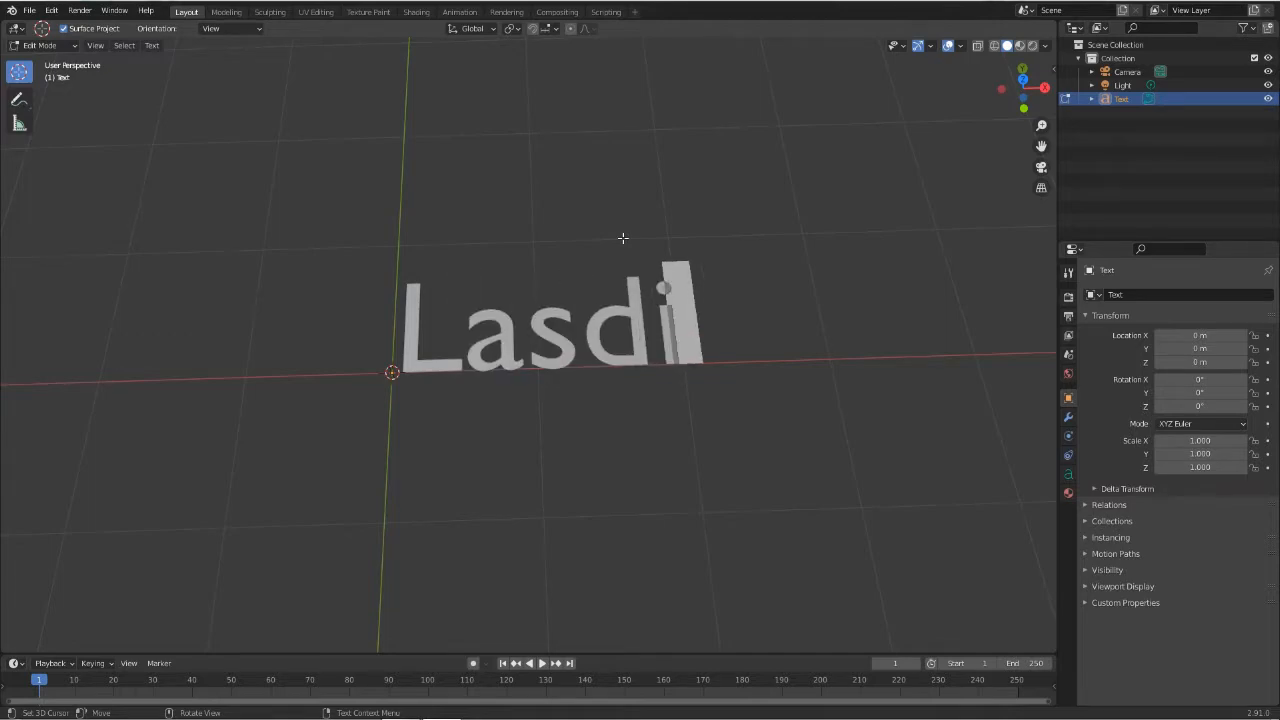
key("Tab")
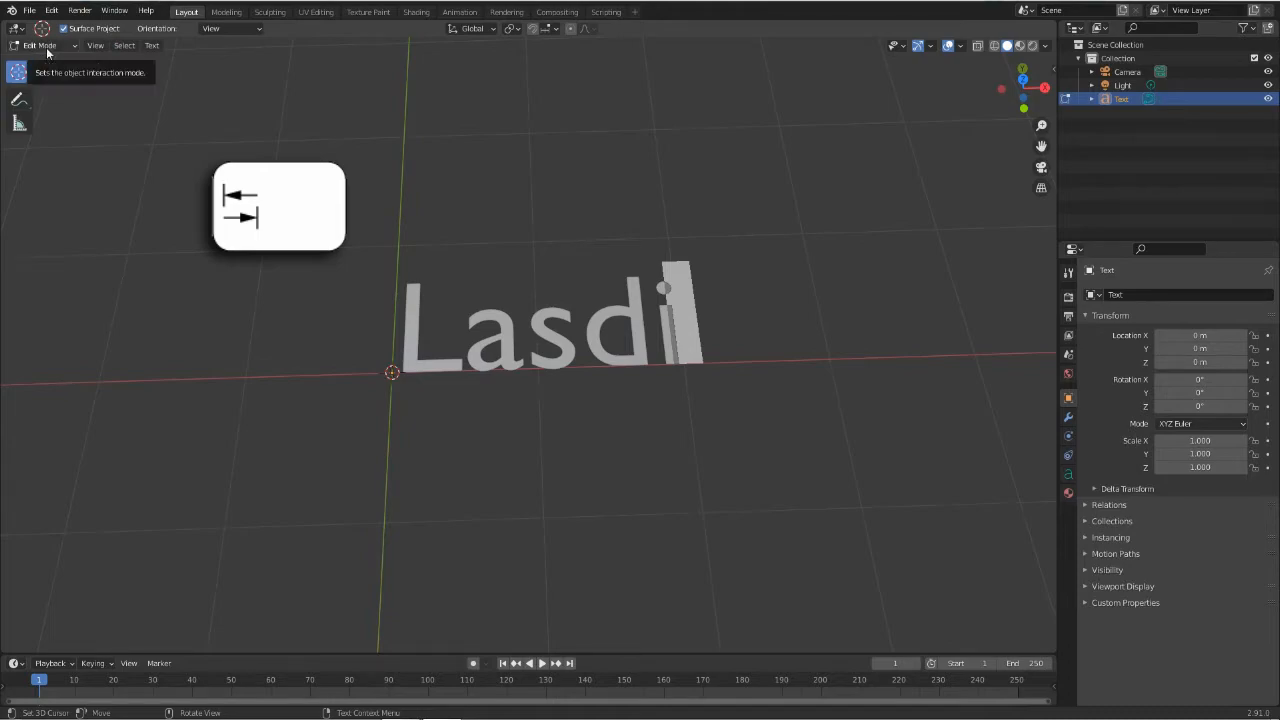
key("Tab")
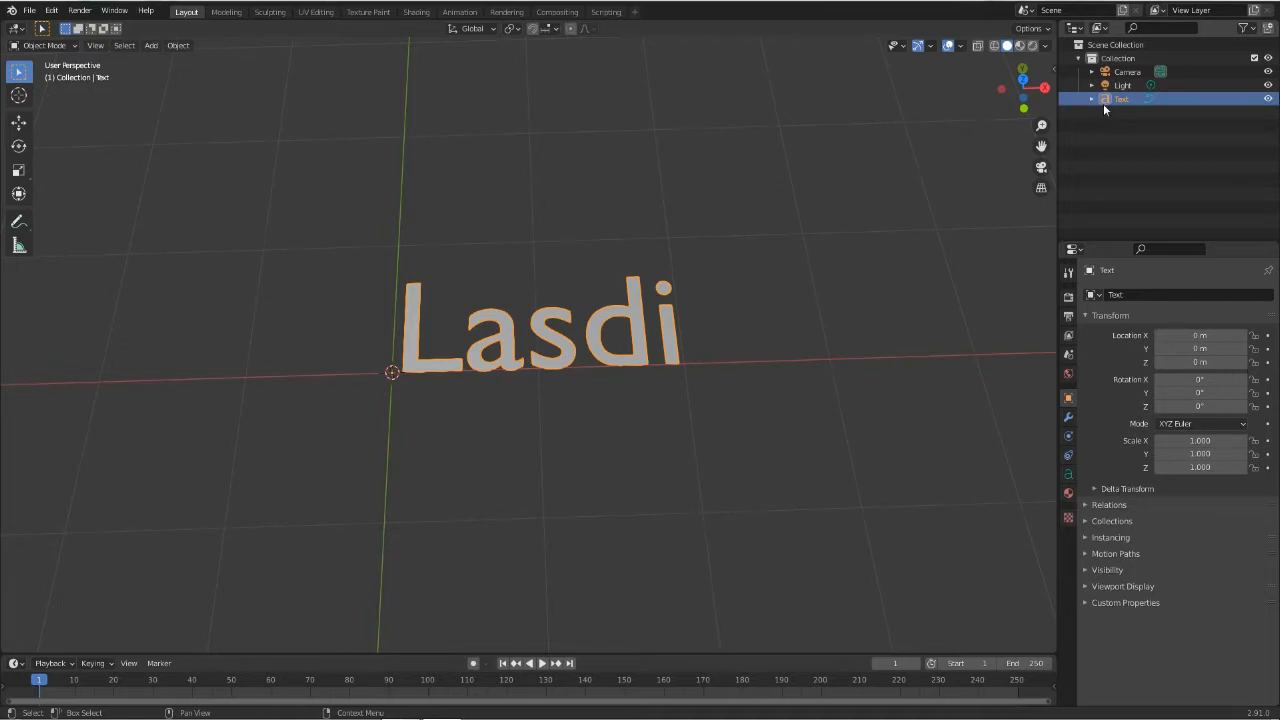
In the text object's data properties, lower the preview resolution to 1.
left_click(1068, 476)
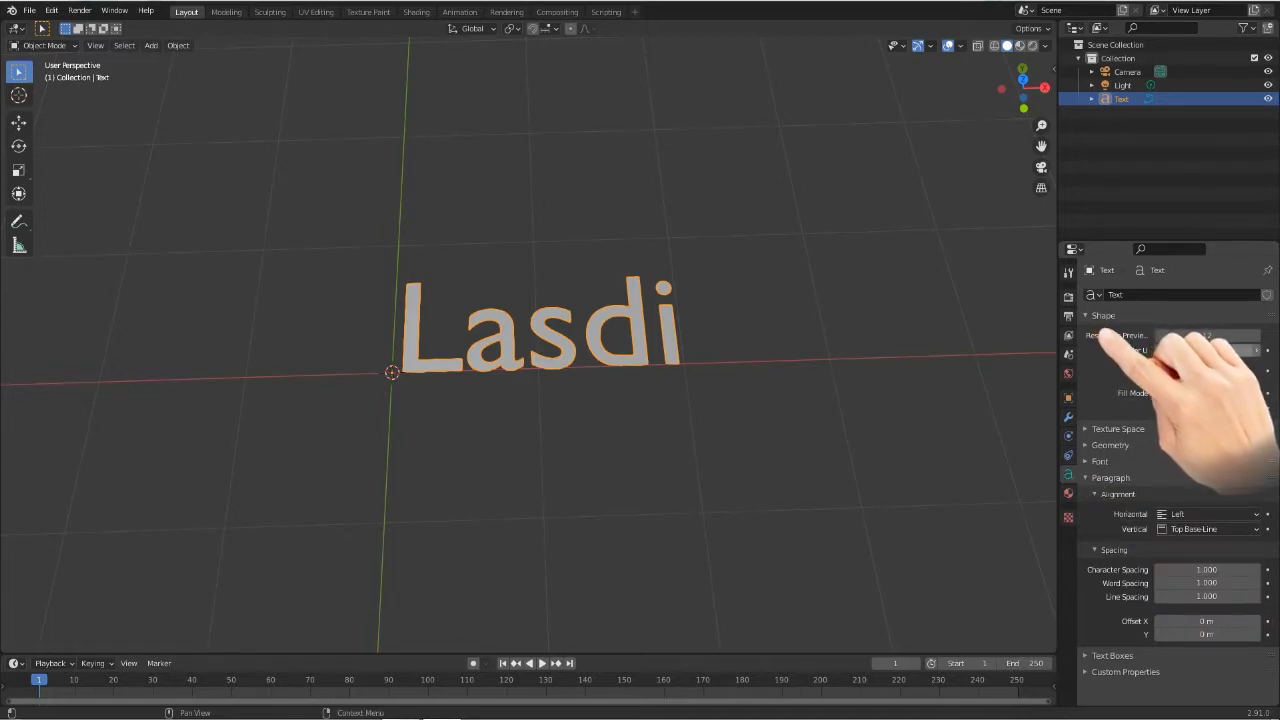
left_click(1157, 339)
left_click(1157, 339)
left_click(1157, 339)
left_click(1157, 339)
left_click(1157, 339)
left_click(1157, 339)
left_click(1157, 339)
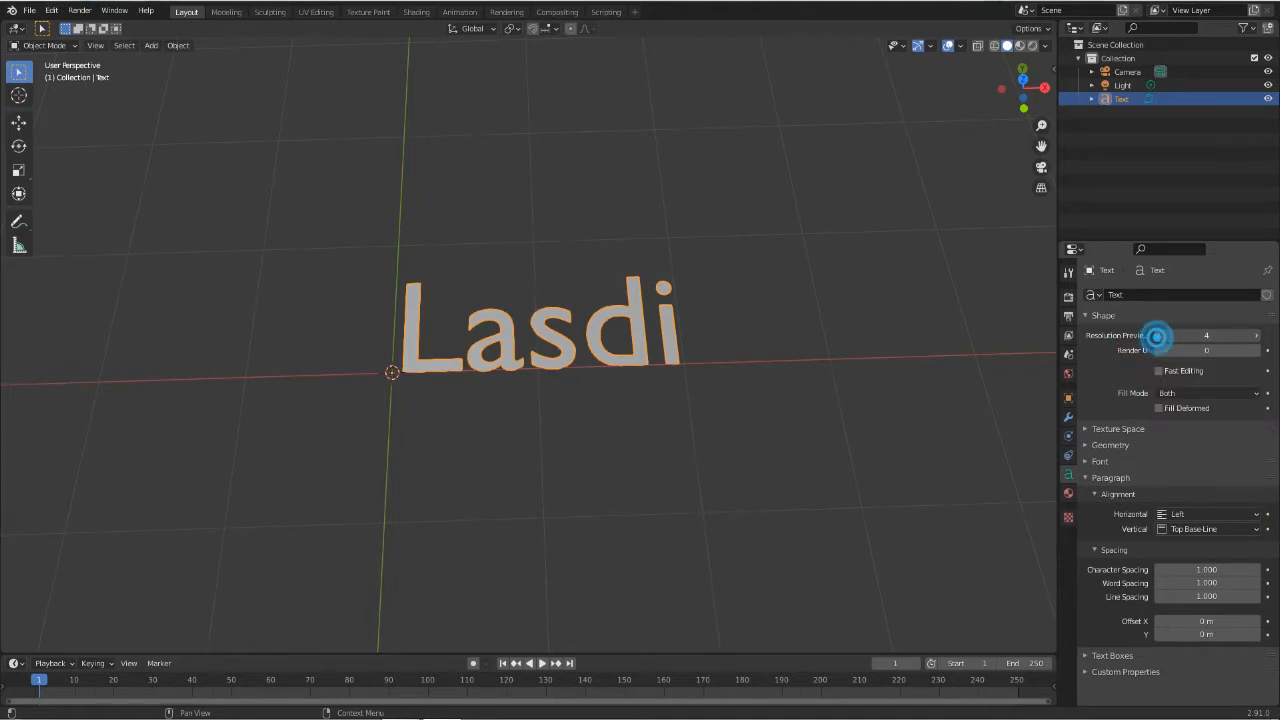
left_click(1157, 339)
left_click(1157, 339)
left_click(1157, 339)
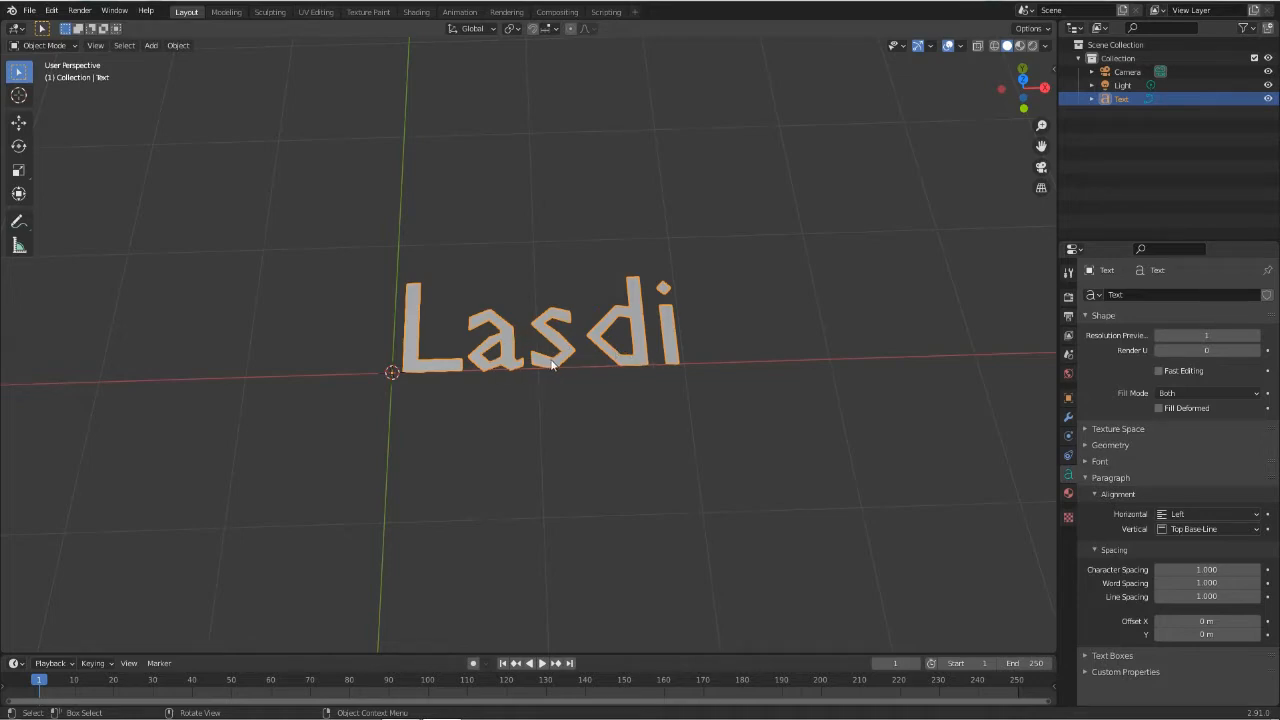
Raise the preview resolution of the text's shape to 12.
left_click(1256, 338)
left_click(1256, 338)
left_click(1256, 338)
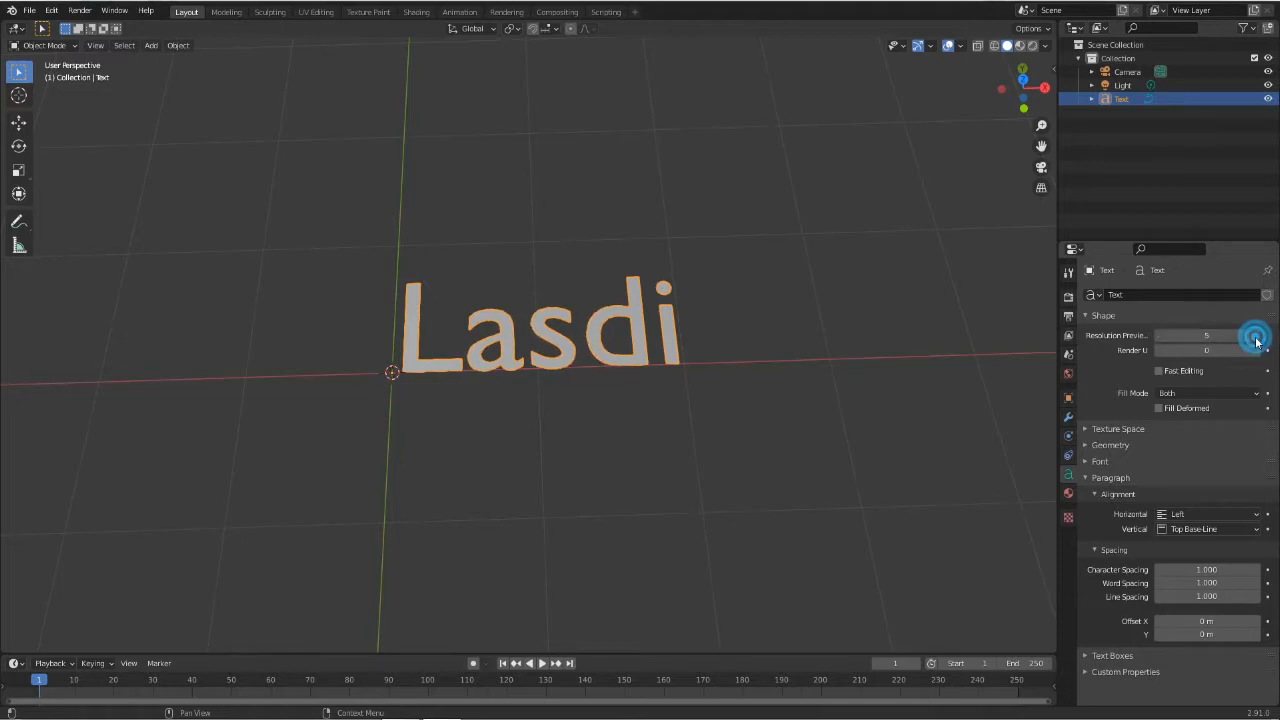
left_click(1256, 338)
left_click(1256, 338)
left_click(1256, 338)
left_click(1256, 338)
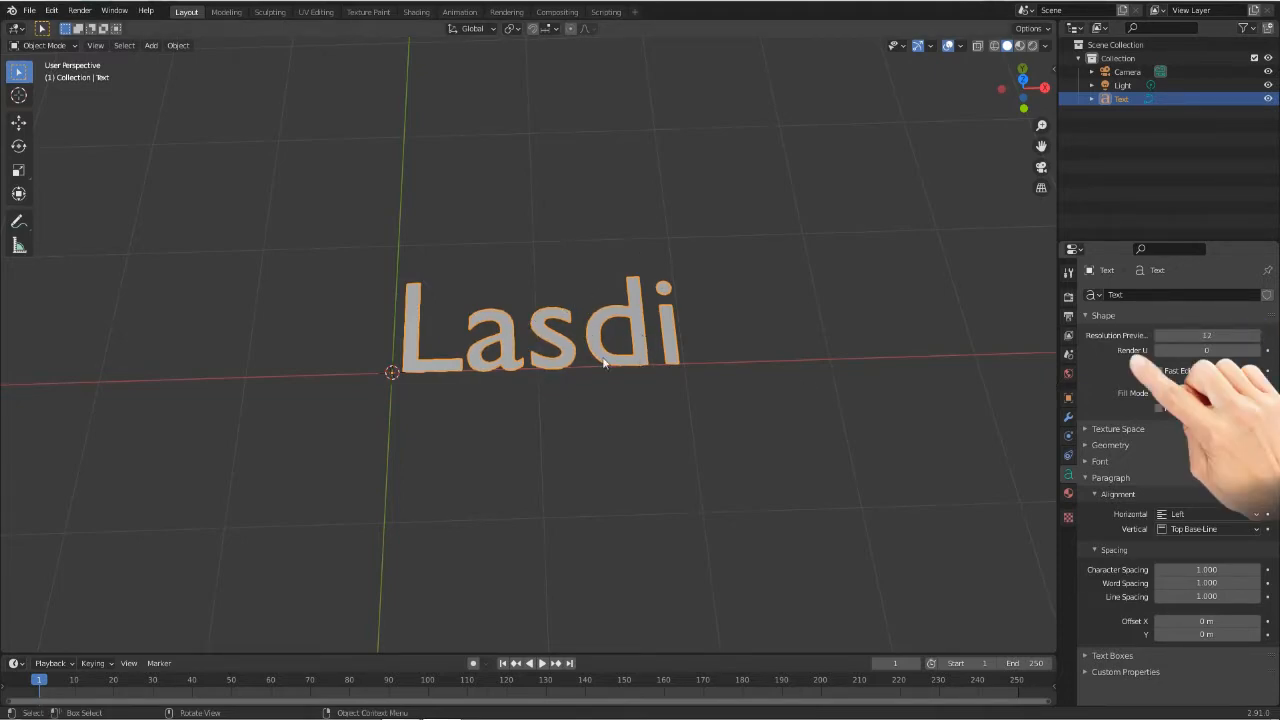
Expand the text's geometry settings and set the offset to -0.03 m.
scroll(625, 390, "up", 4)
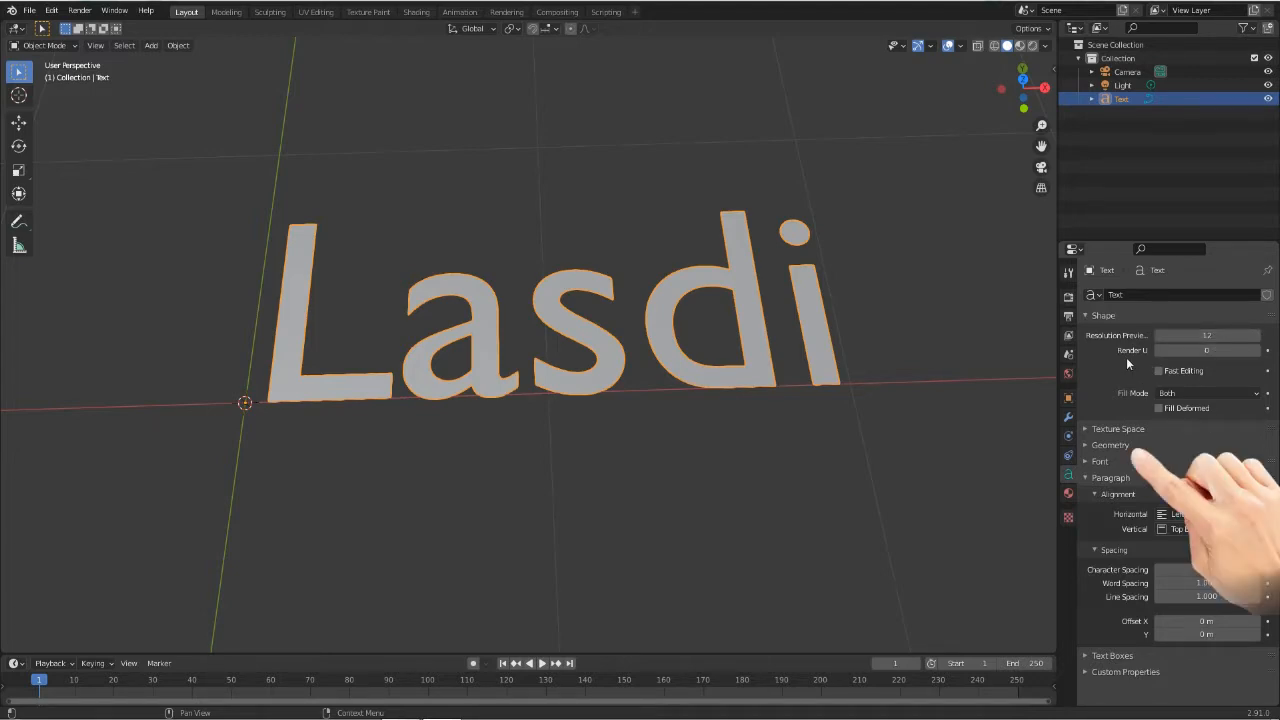
left_click(1083, 445)
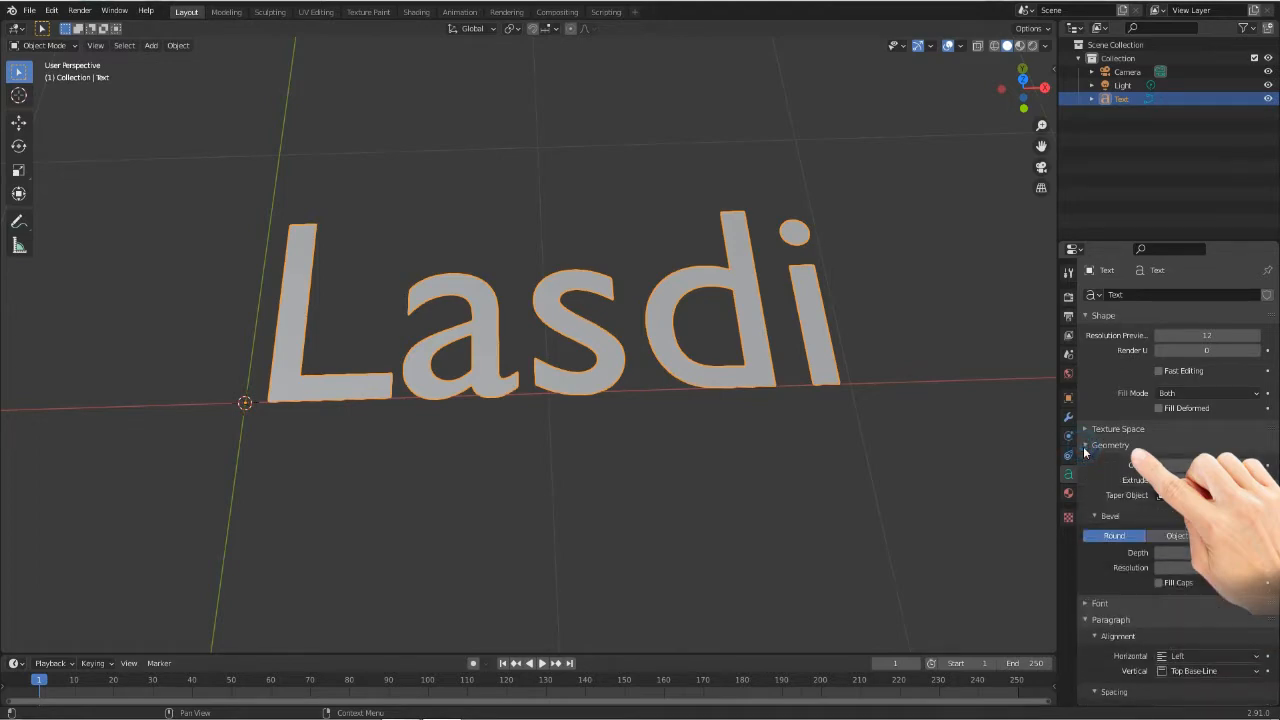
scroll(1096, 371, "down", 3)
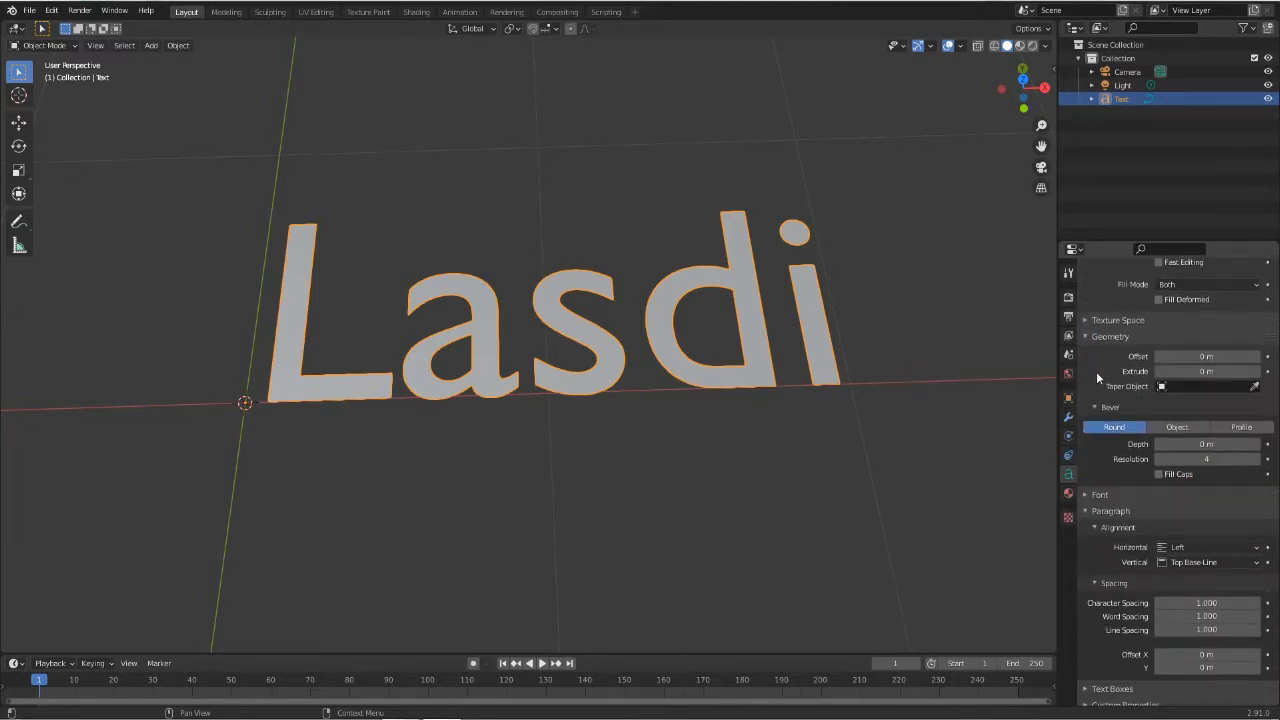
left_click_drag(1205, 356, 1121, 357)
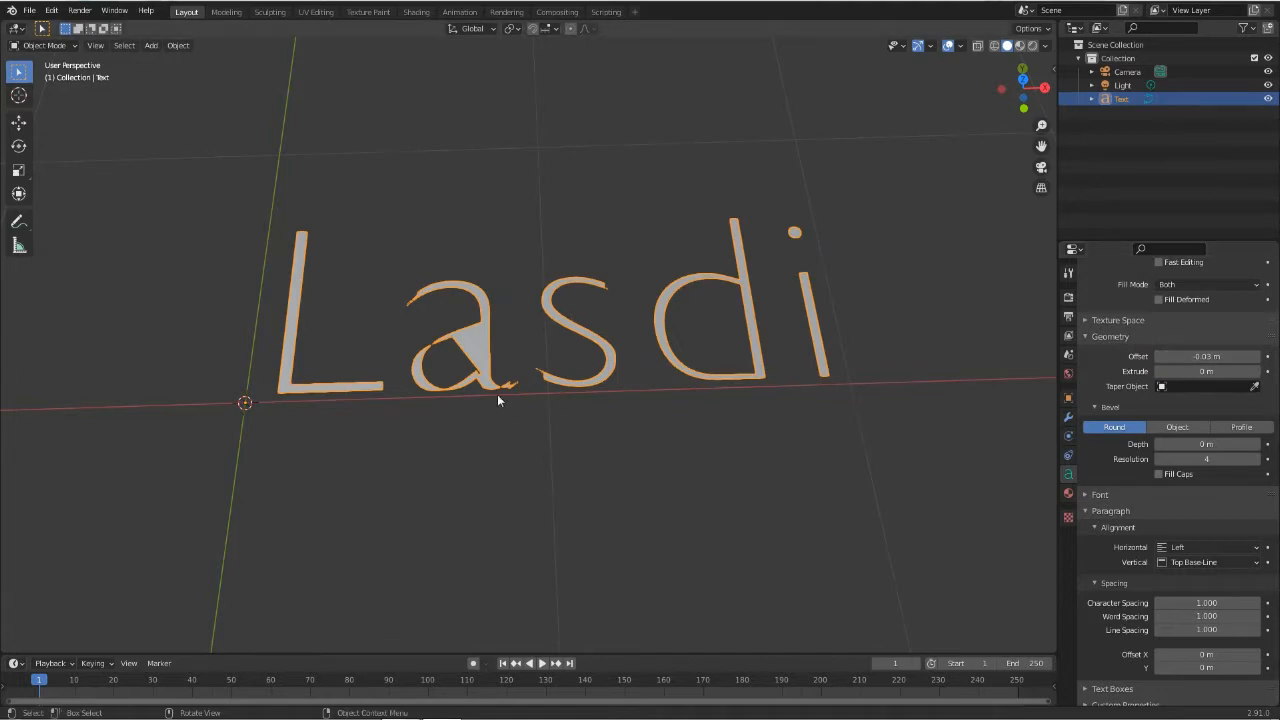
Return the text's geometry offset to 0 m.
left_click(1256, 357)
left_click(1256, 357)
left_click(1256, 357)
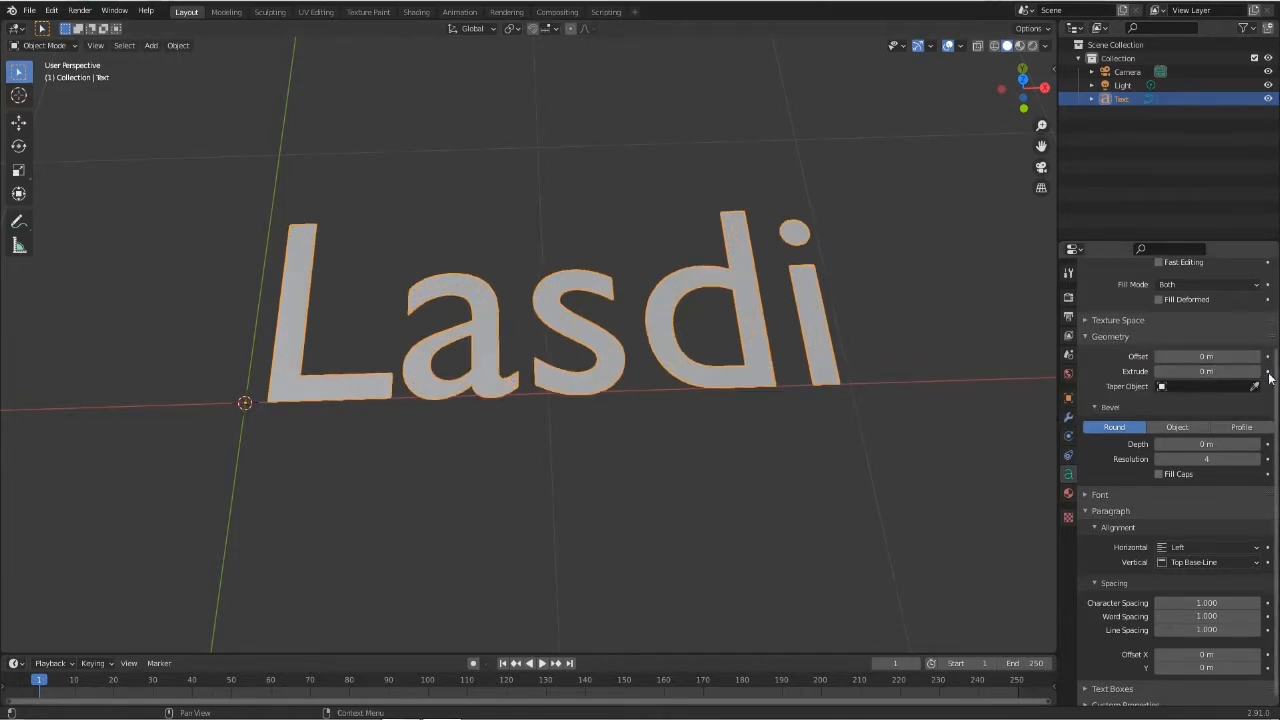
Extrude the text by 0.07 m to give the letters thickness.
left_click(1256, 371)
left_click(1256, 371)
left_click(1256, 371)
left_click(1256, 371)
left_click(1256, 371)
left_click(1256, 371)
left_click(1256, 371)
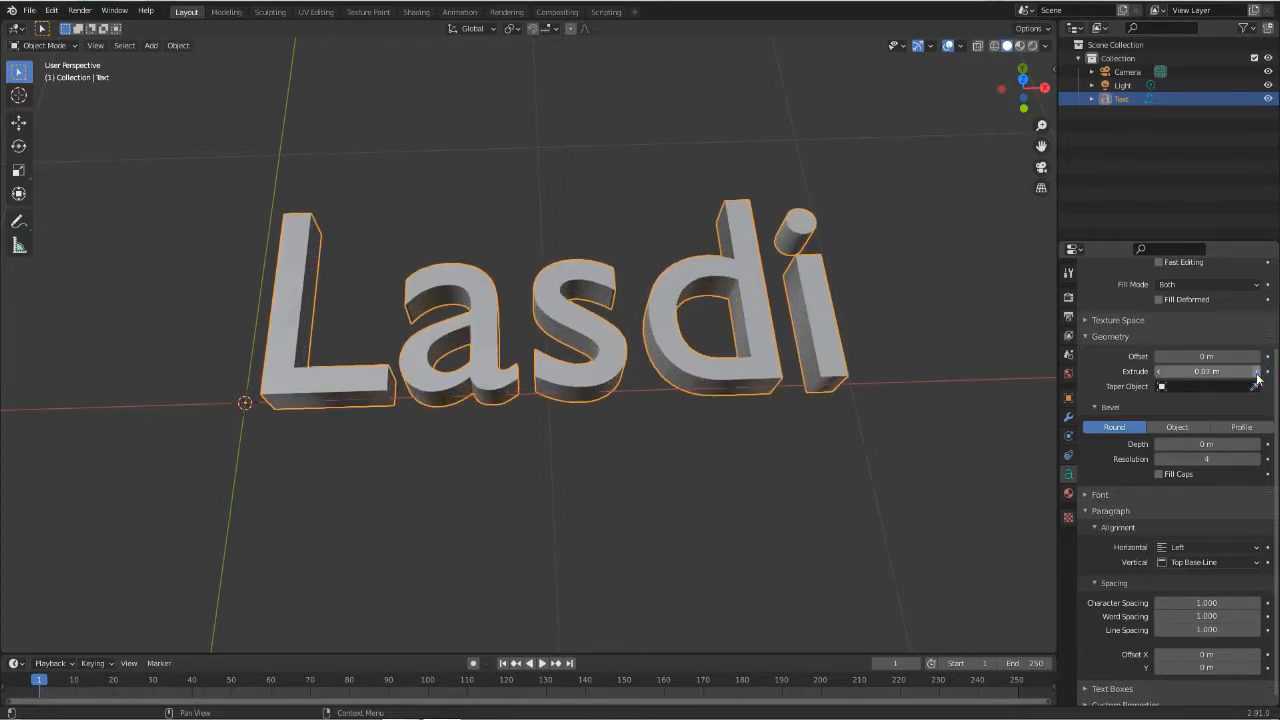
middle_click_drag(723, 421, 770, 380)
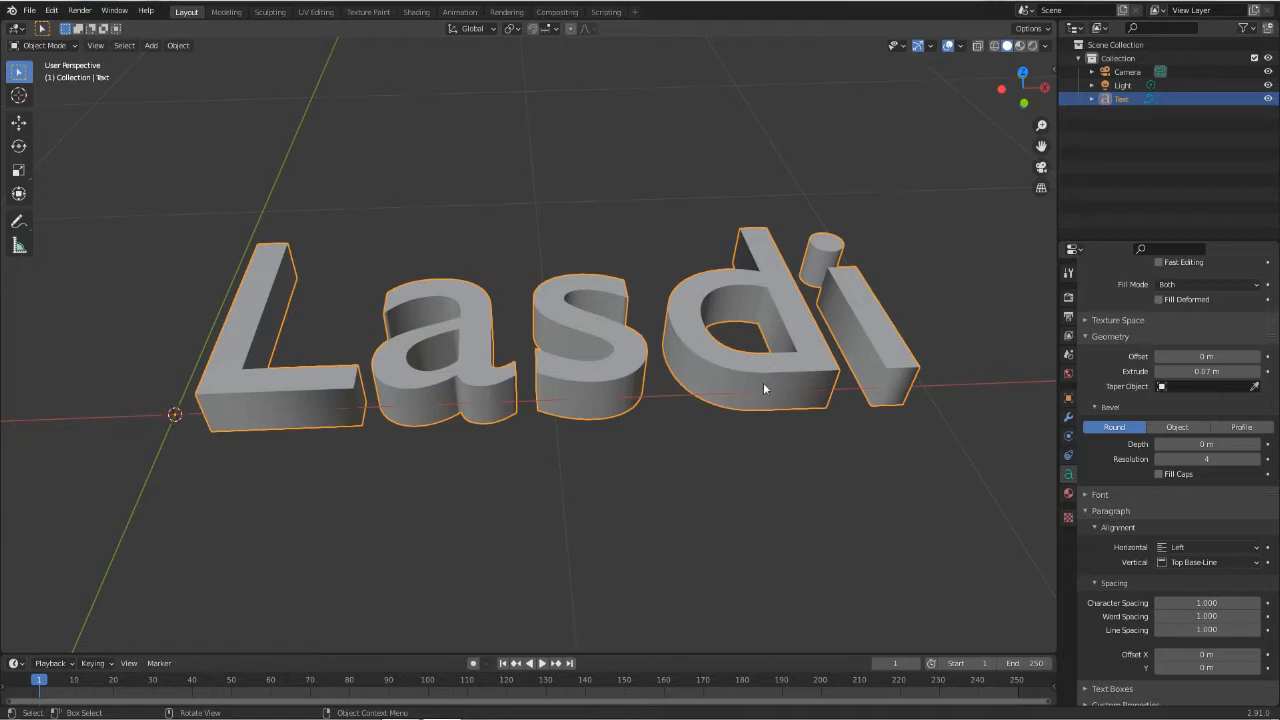
Set the text's fill mode to Back and inspect the letters from above.
scroll(1105, 300, "up", 3)
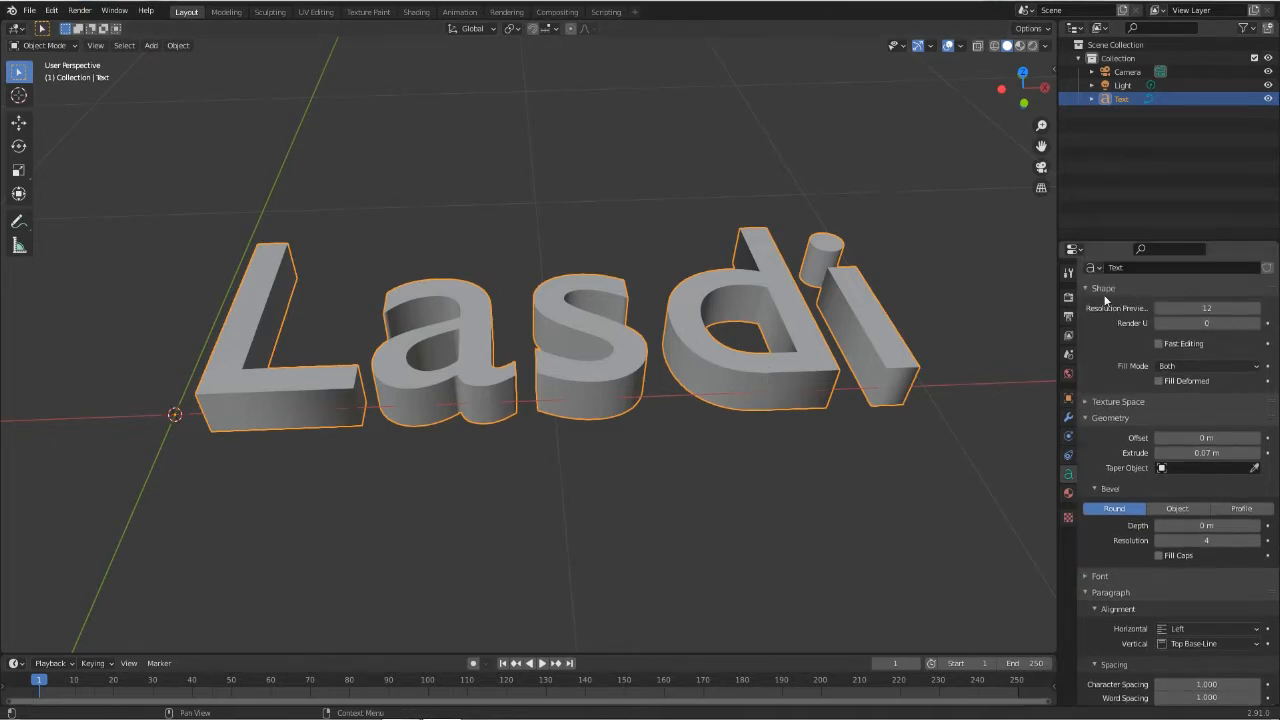
left_click(1256, 366)
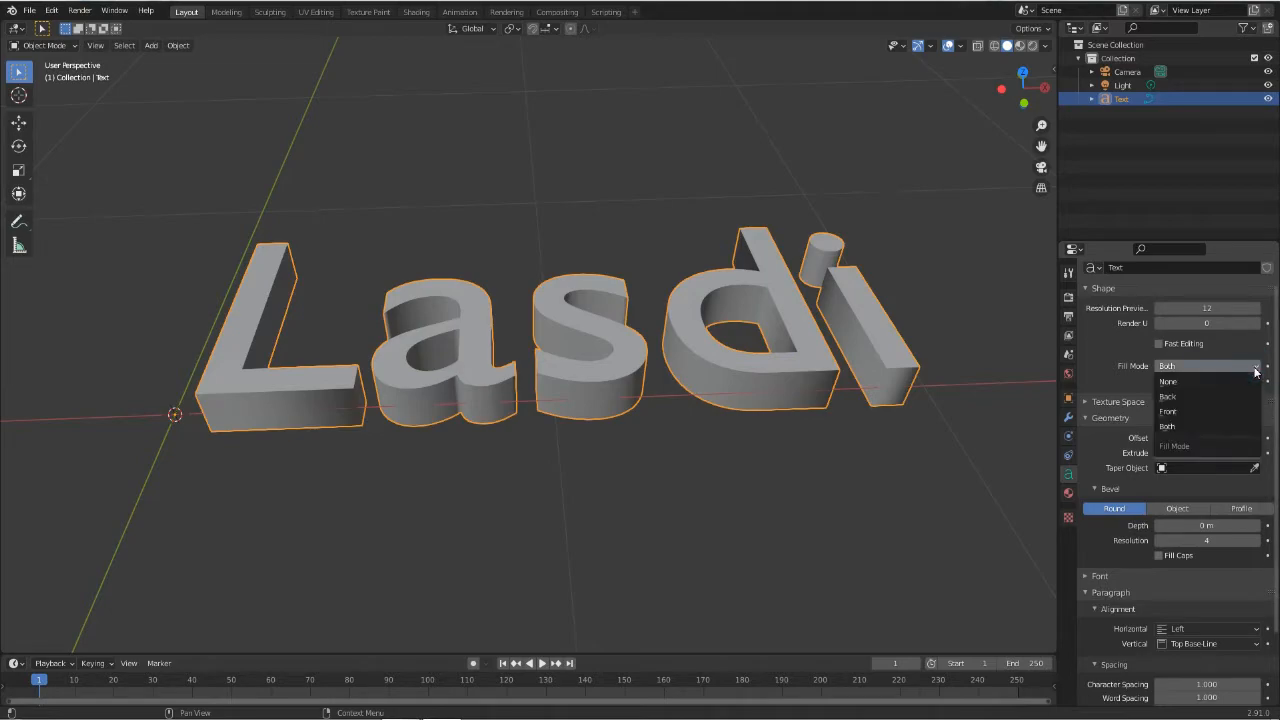
left_click(1195, 401)
middle_click_drag(727, 441, 730, 479)
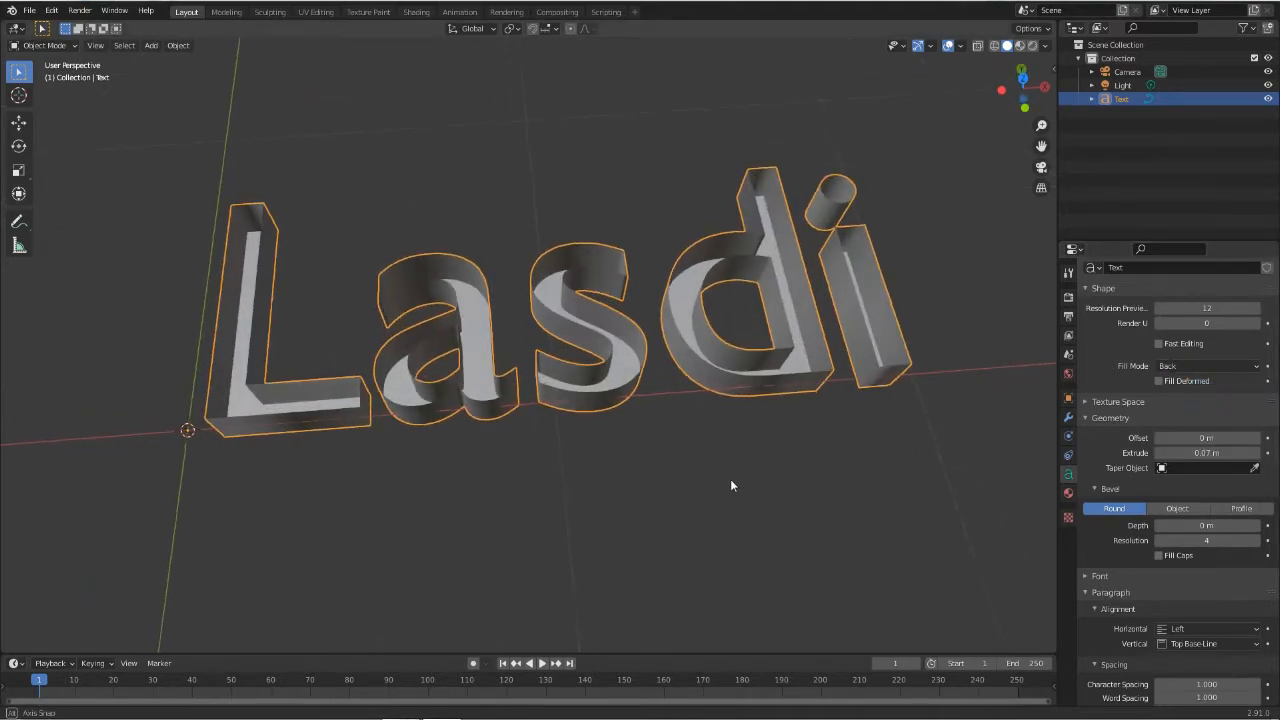
Switch the fill mode to Front, view the letters from underneath, and set the fill mode to Both.
left_click(1170, 366)
left_click(1168, 411)
middle_click_drag(737, 490, 714, 328)
left_click(1190, 366)
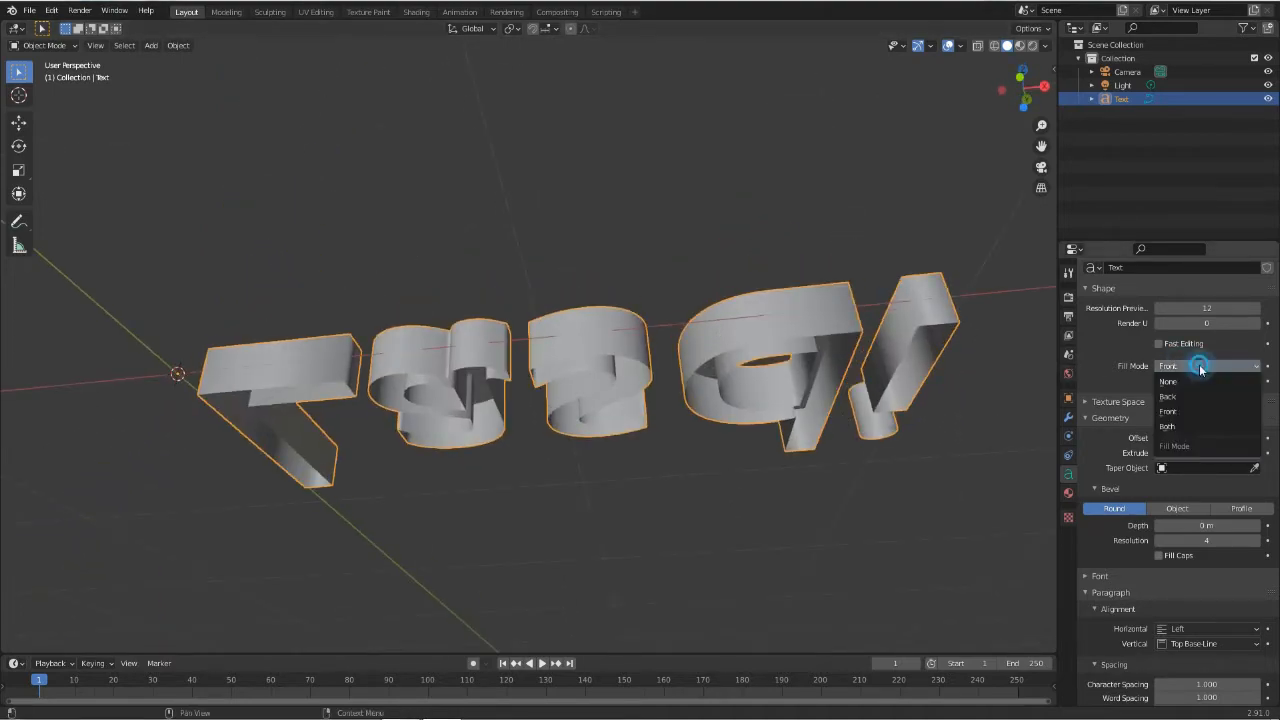
left_click(1175, 425)
middle_click_drag(755, 386, 768, 545)
Try the None fill mode on the text and return it to Both.
left_click(1162, 367)
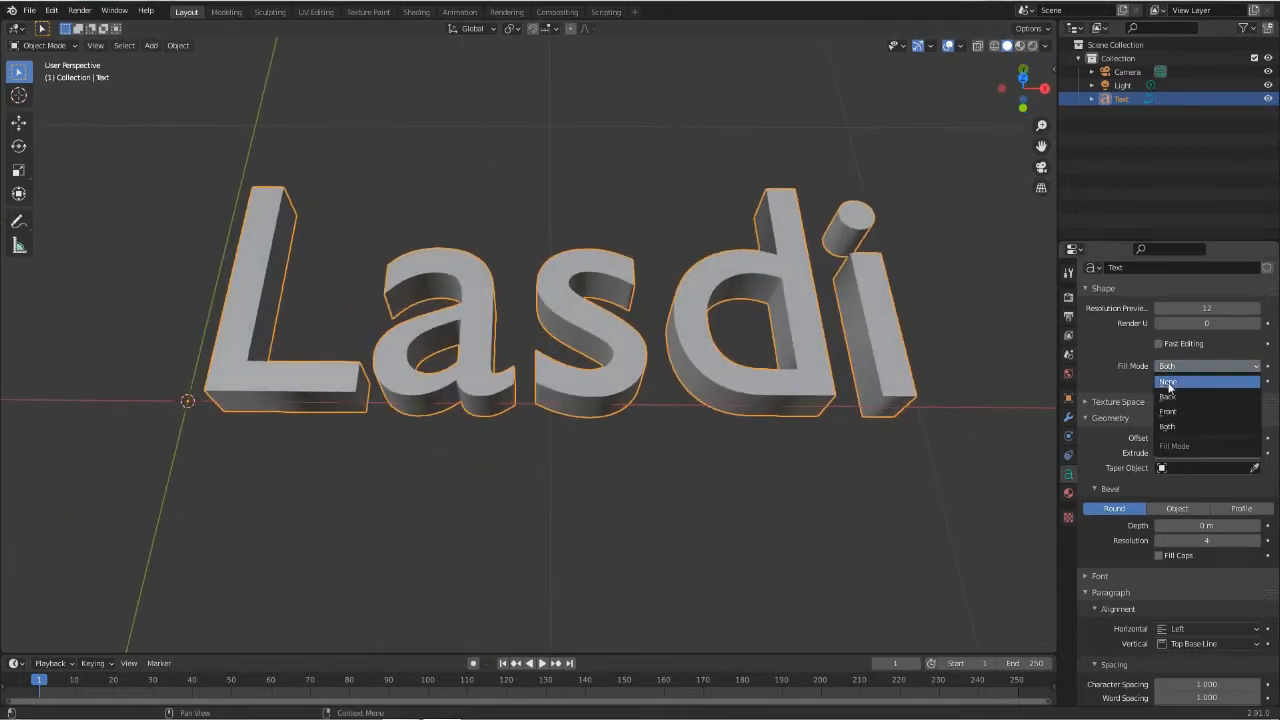
left_click(1175, 388)
mouse_move(700, 337)
middle_mouse_down()
mouse_move(703, 382)
mouse_move(680, 380)
mouse_move(697, 335)
middle_mouse_up()
left_click(1172, 366)
left_click(1180, 426)
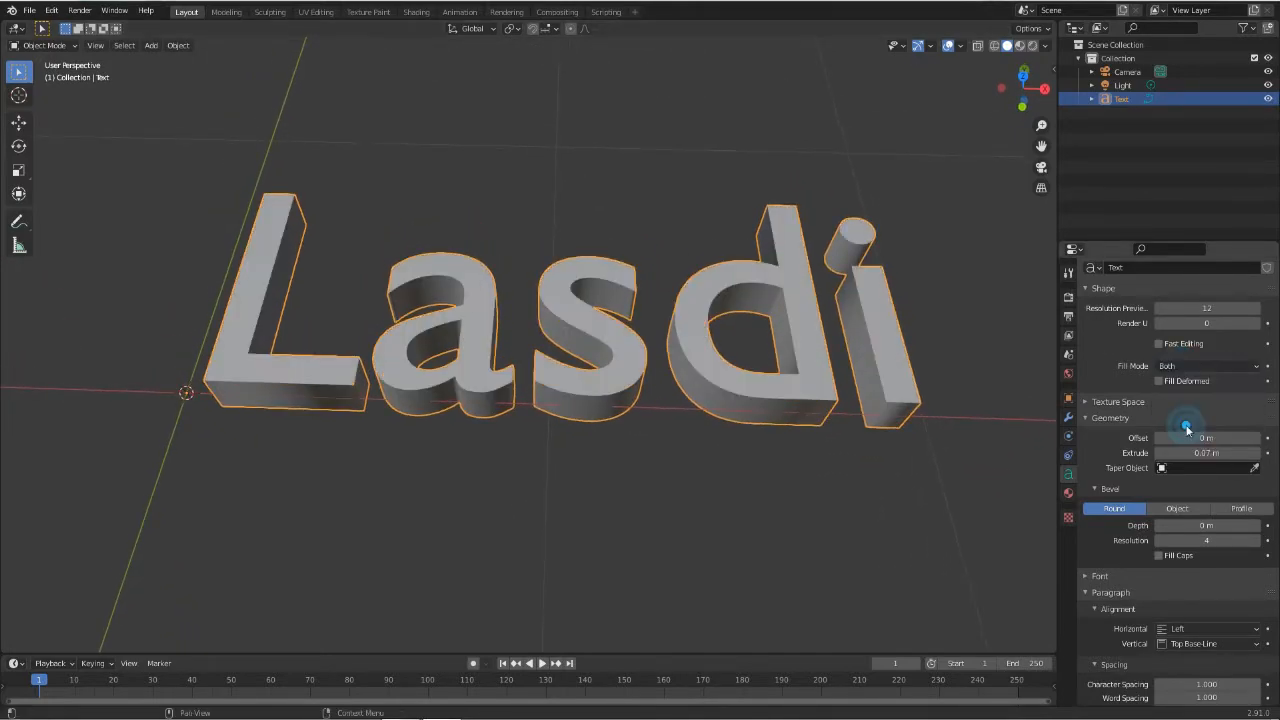
Set the text's bevel depth to 0.01 m and inspect the letter edges up close.
scroll(1134, 468, "down", 3)
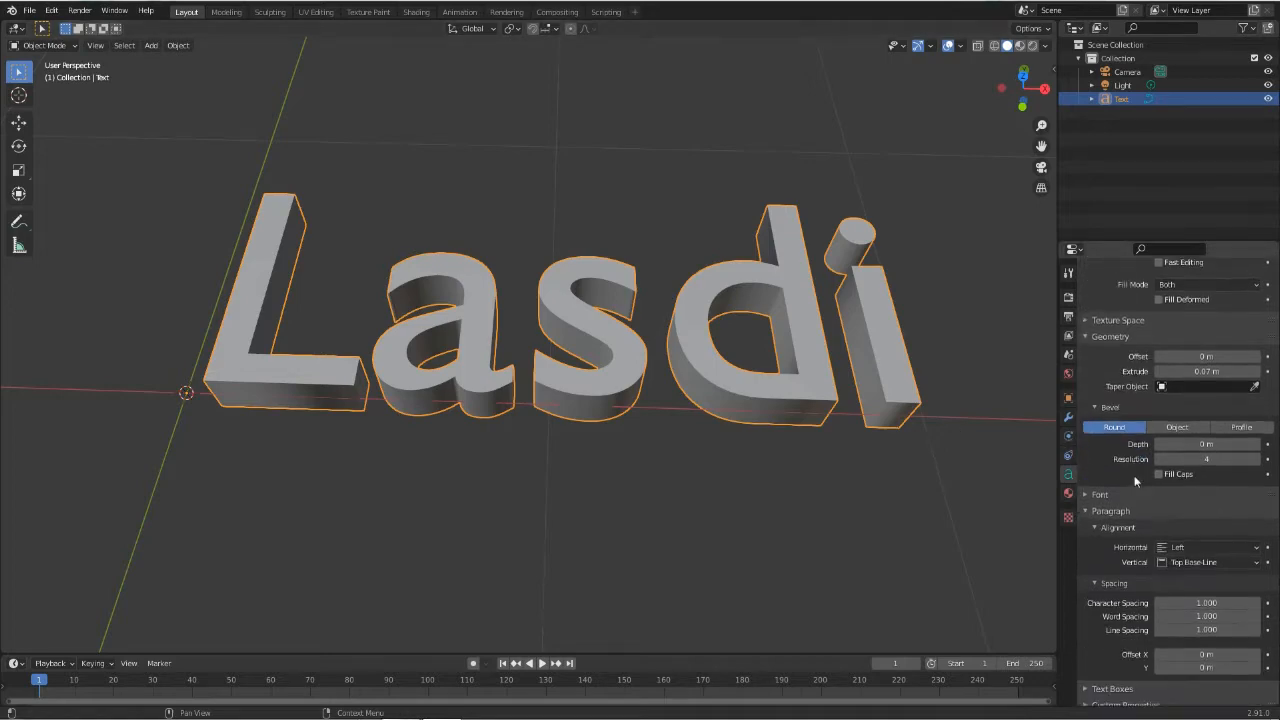
left_click(1256, 438)
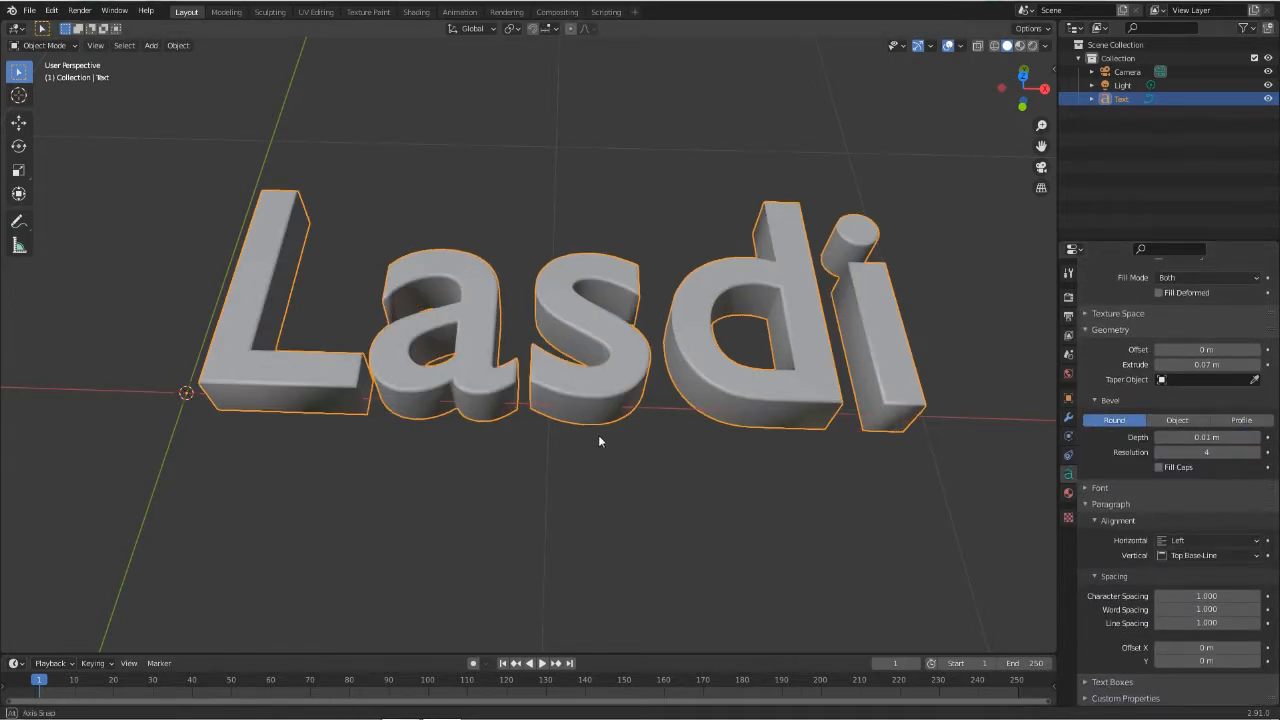
middle_click_drag(600, 438, 600, 372)
scroll(643, 360, "up", 4)
scroll(643, 356, "up", 1)
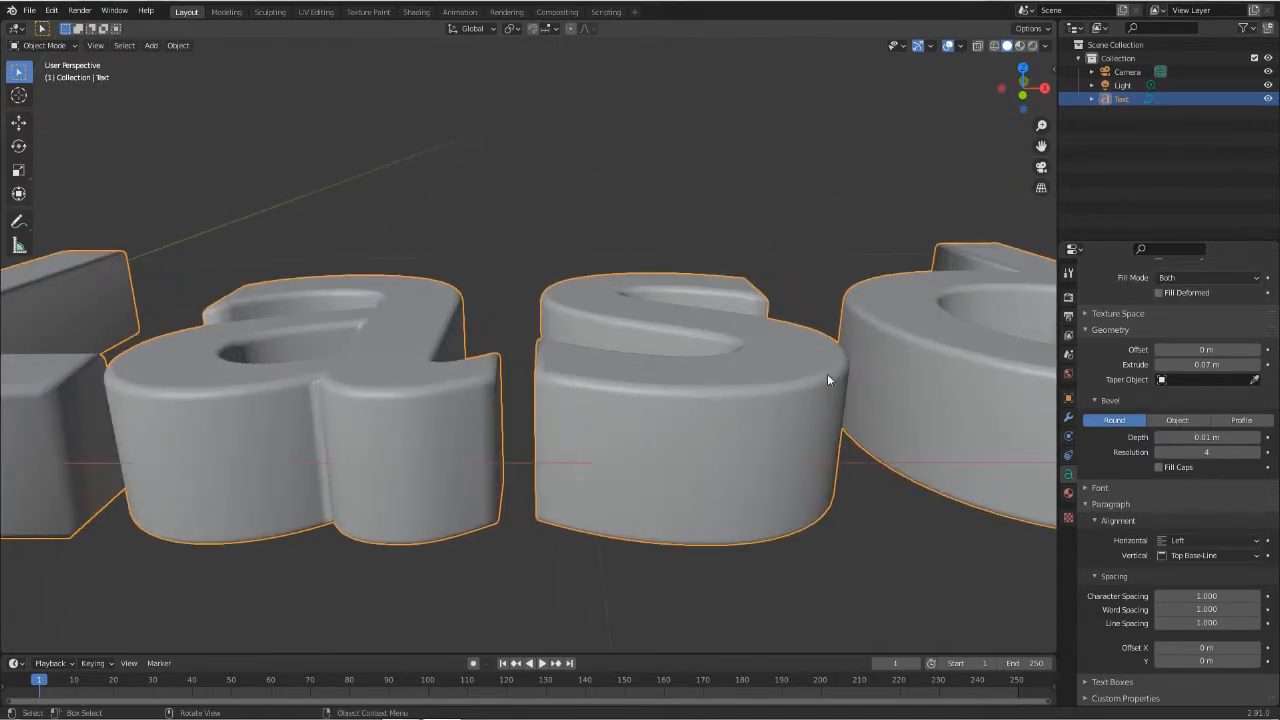
scroll(489, 380, "up", 3)
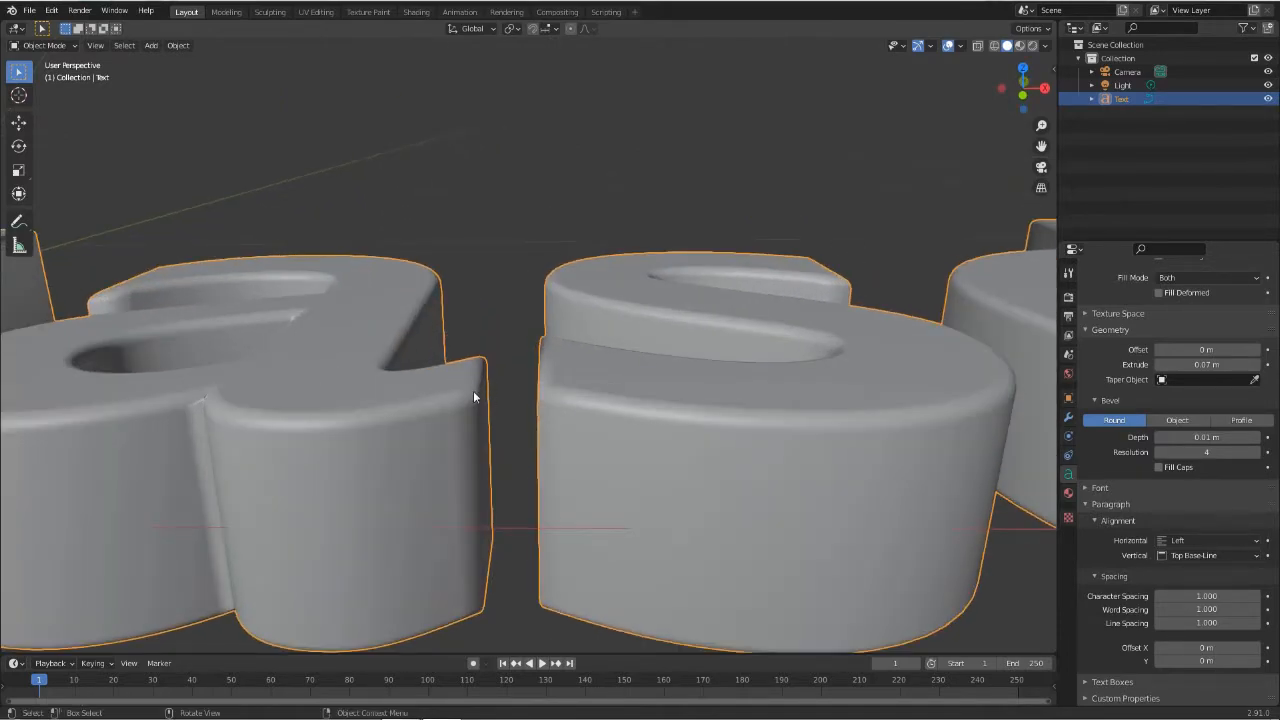
middle_click_drag(474, 392, 495, 382)
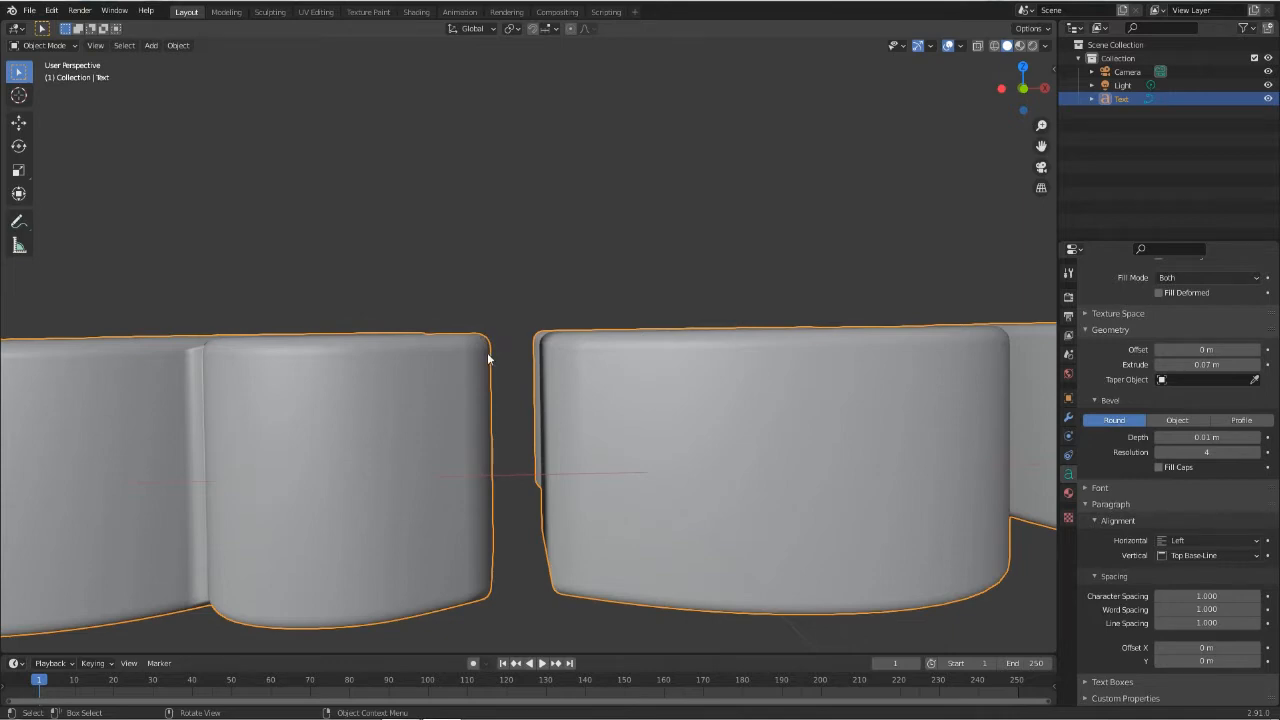
Change the bevel type to Profile and bend its curve into an S shape with two added control points.
left_click(1240, 421)
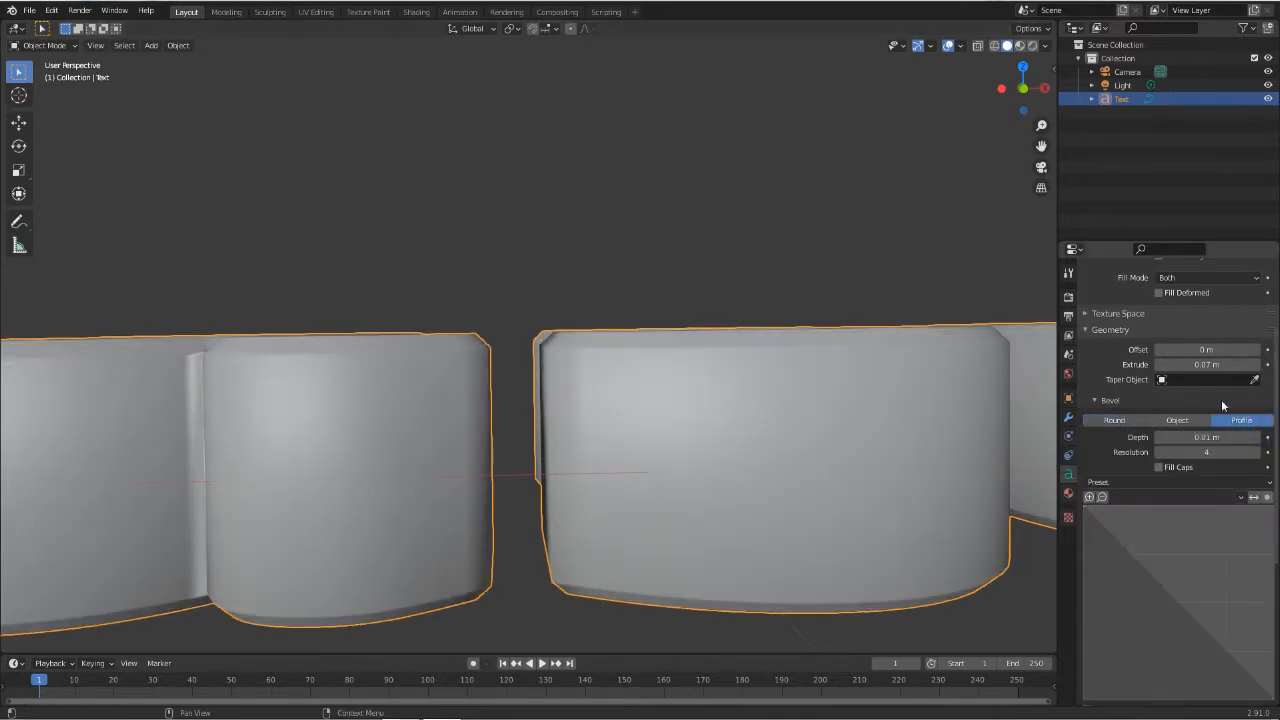
left_click_drag(1157, 523, 1181, 522)
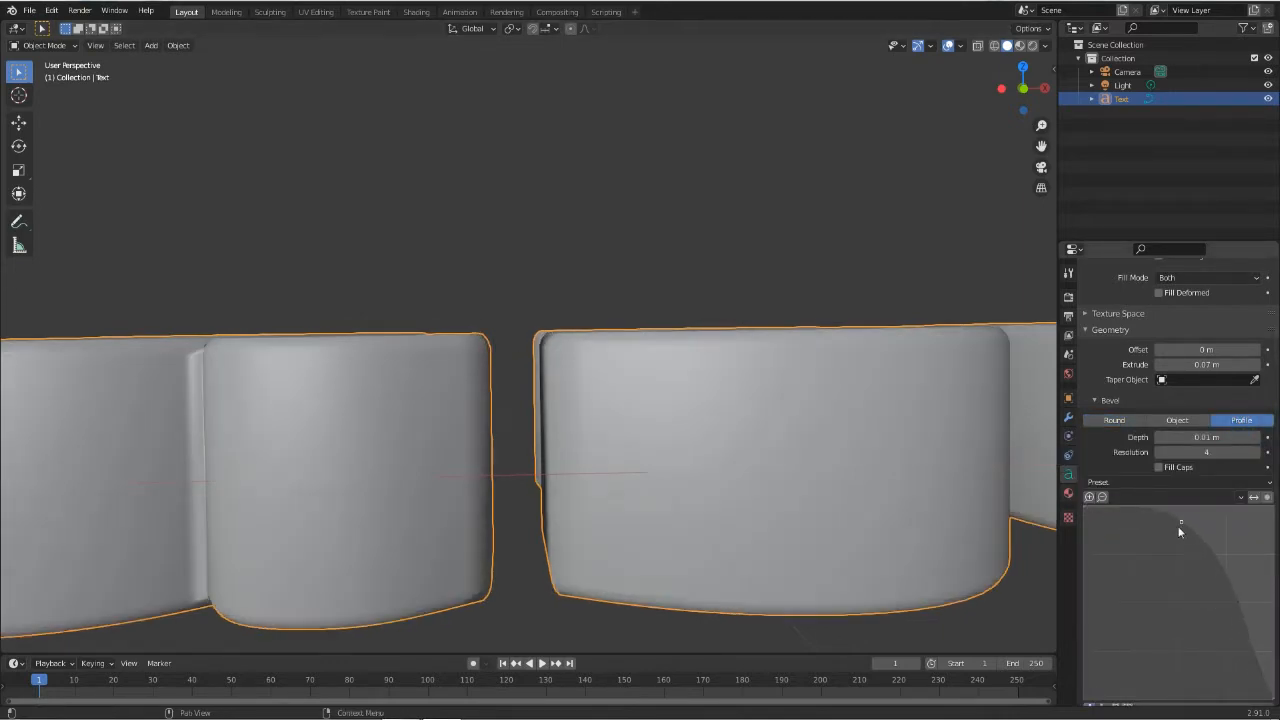
left_click_drag(1234, 603, 1150, 611)
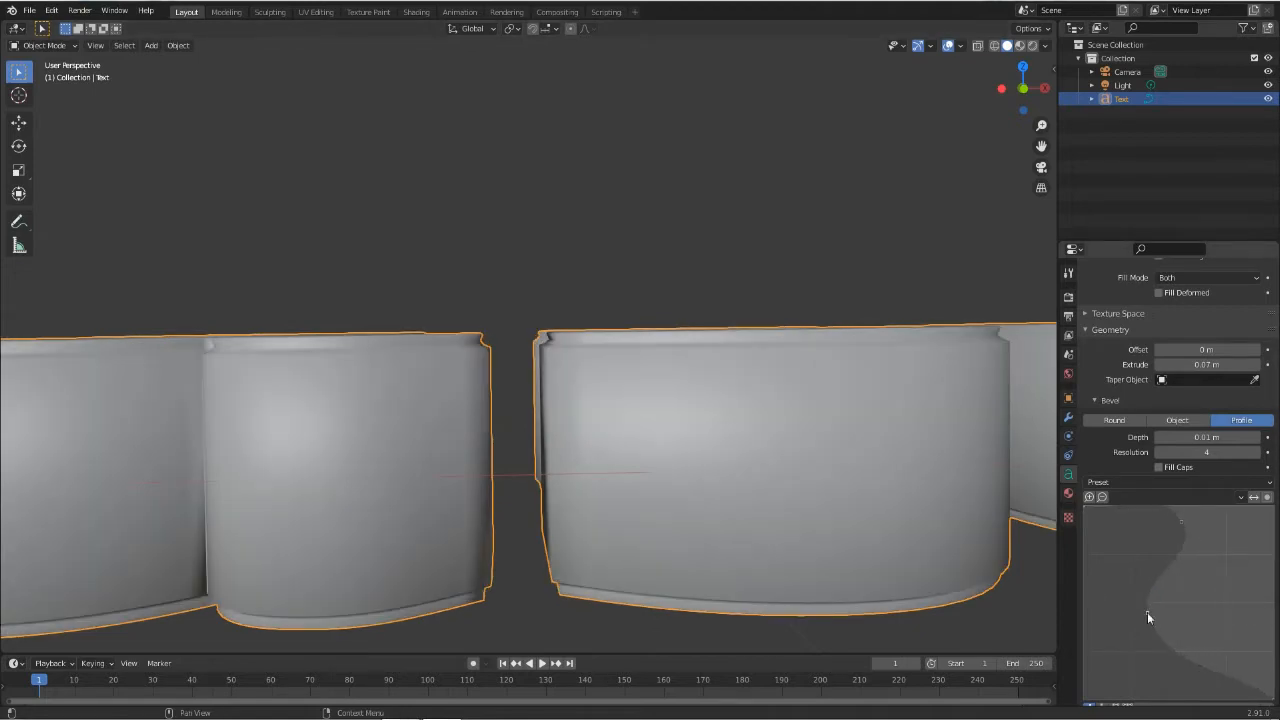
Raise the bevel resolution to 21 to smooth the profile along the letter edges.
scroll(476, 367, "up", 4)
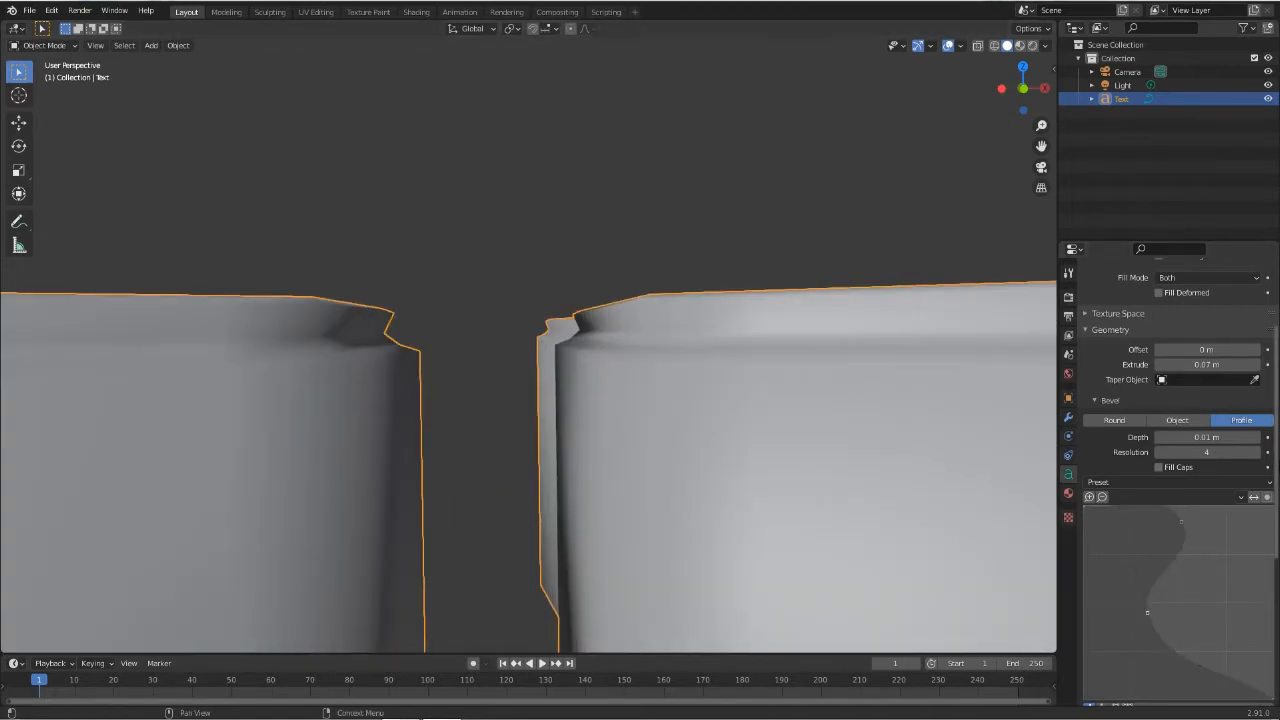
left_click(1258, 453)
left_click(1258, 453)
left_click(1258, 453)
left_click(1258, 453)
left_click(1258, 453)
left_click(1258, 453)
left_click(1258, 453)
left_click(1258, 453)
left_click(1258, 453)
left_click(1258, 453)
left_click(1258, 453)
left_click(1258, 453)
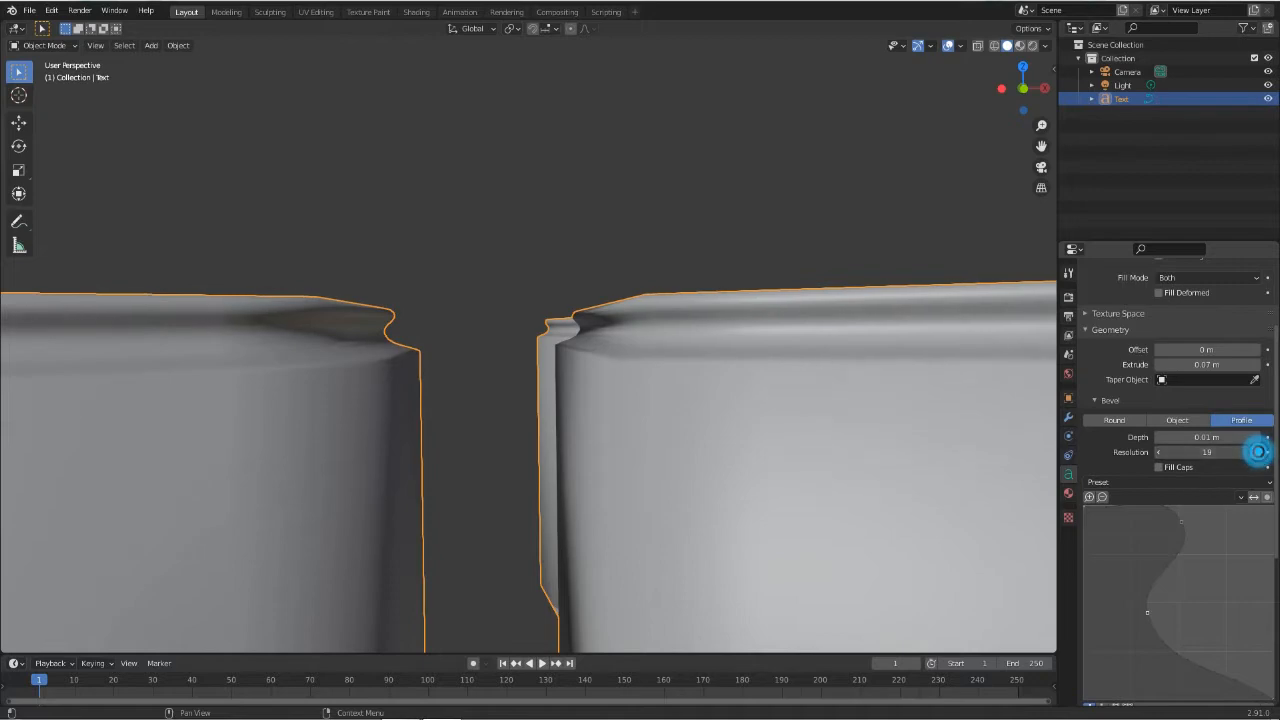
left_click(1258, 453)
left_click(1258, 453)
left_click(1258, 453)
Refine the bevel profile curve by lowering its upper control point and adding another near the curve's start, and inspect the letter edges.
left_click_drag(1180, 521, 1189, 562)
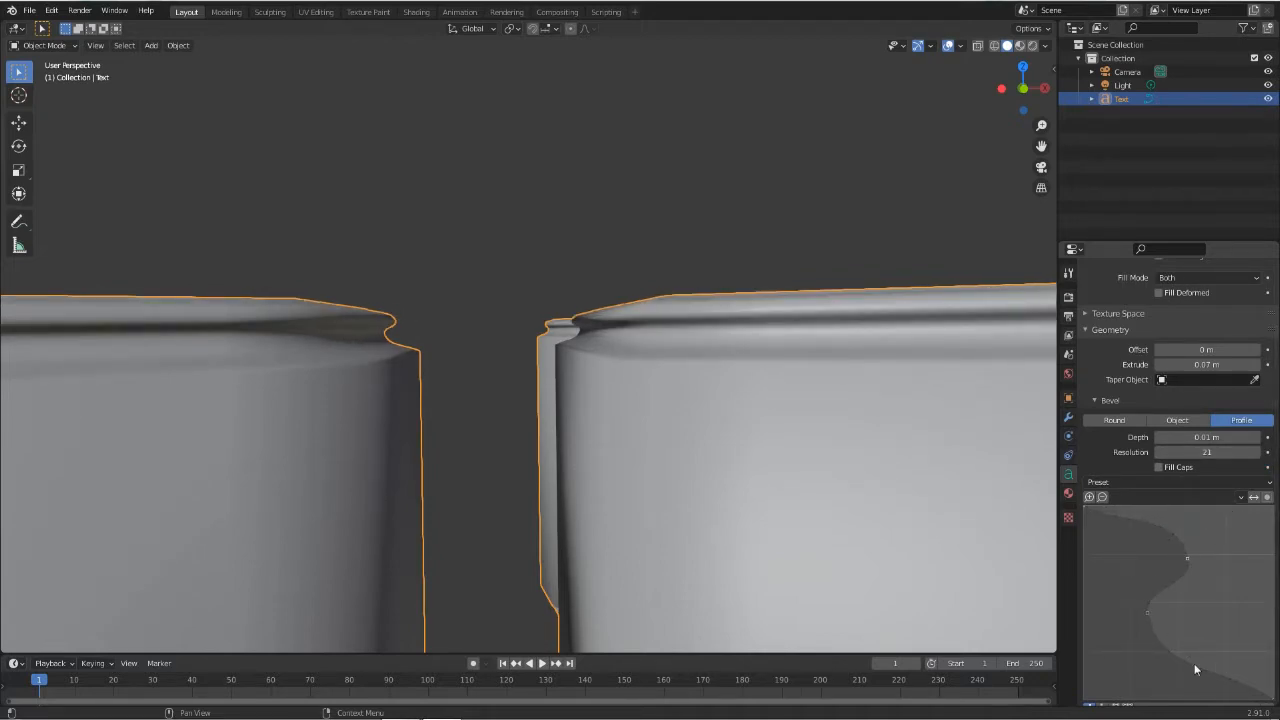
left_click_drag(1146, 529, 1117, 540)
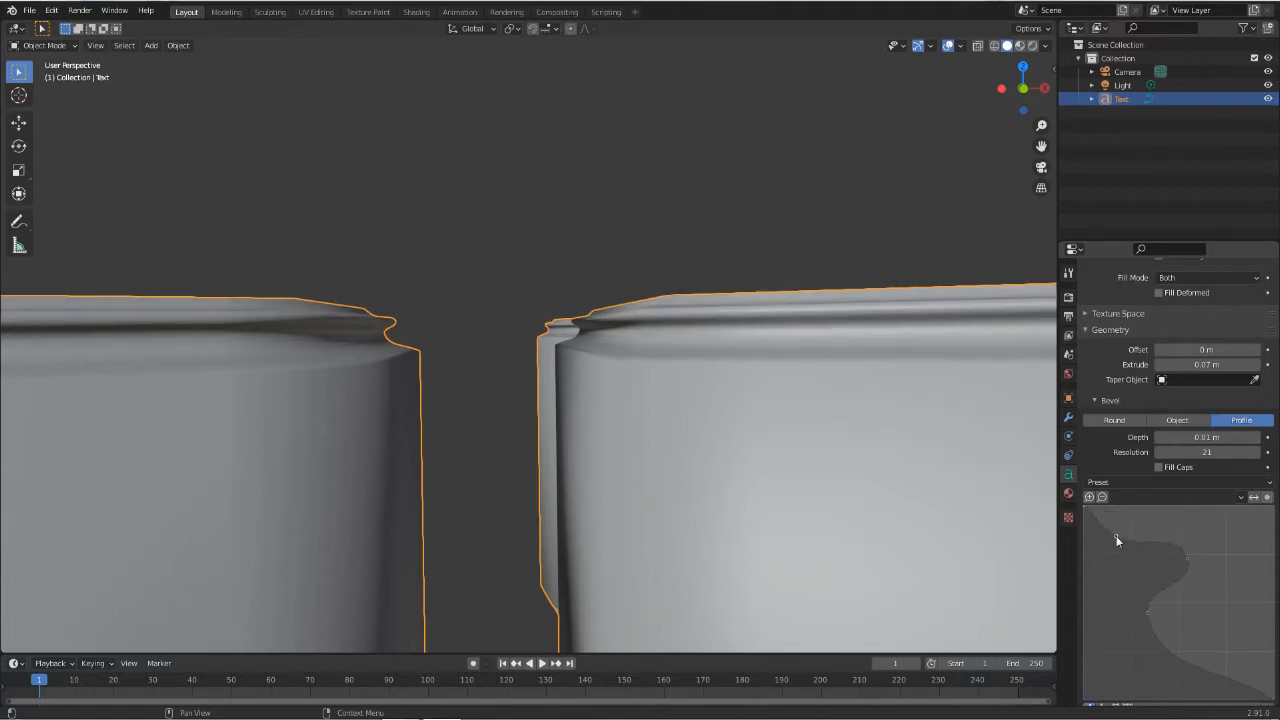
middle_click_drag(818, 414, 824, 451)
scroll(824, 451, "down", 3)
middle_click_drag(720, 472, 727, 506)
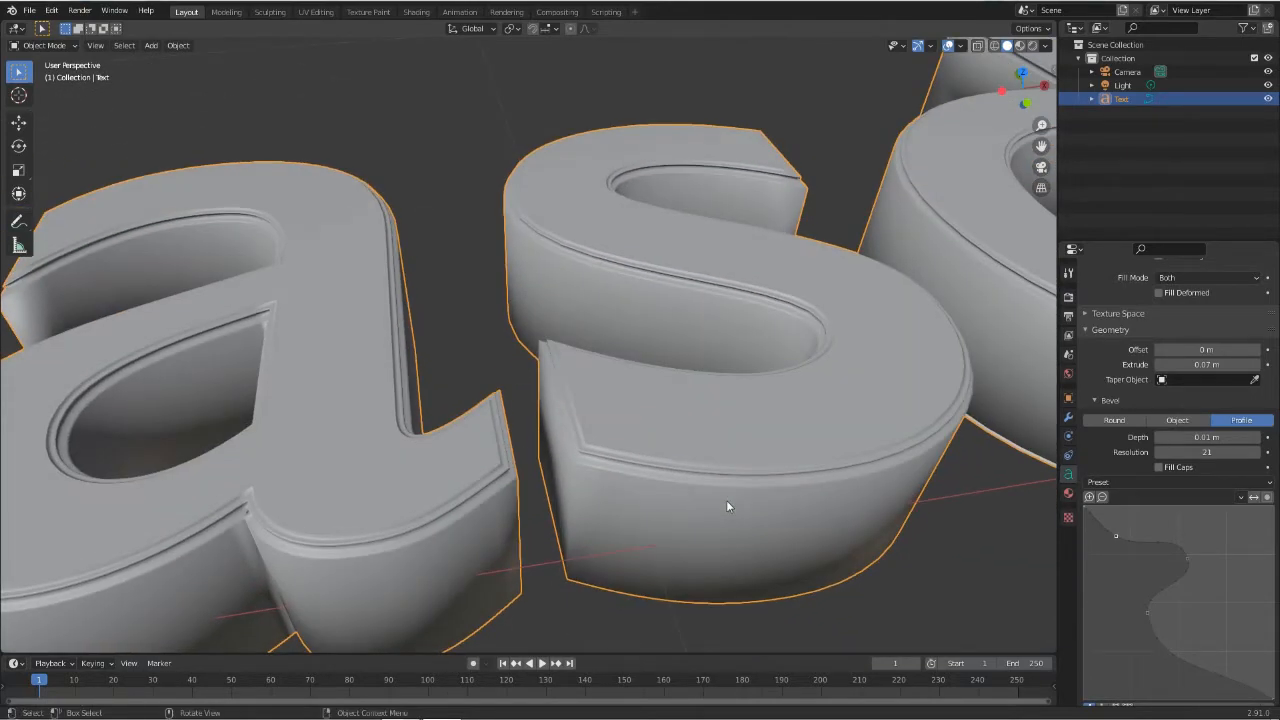
scroll(726, 500, "down", 6)
scroll(733, 494, "down", 2)
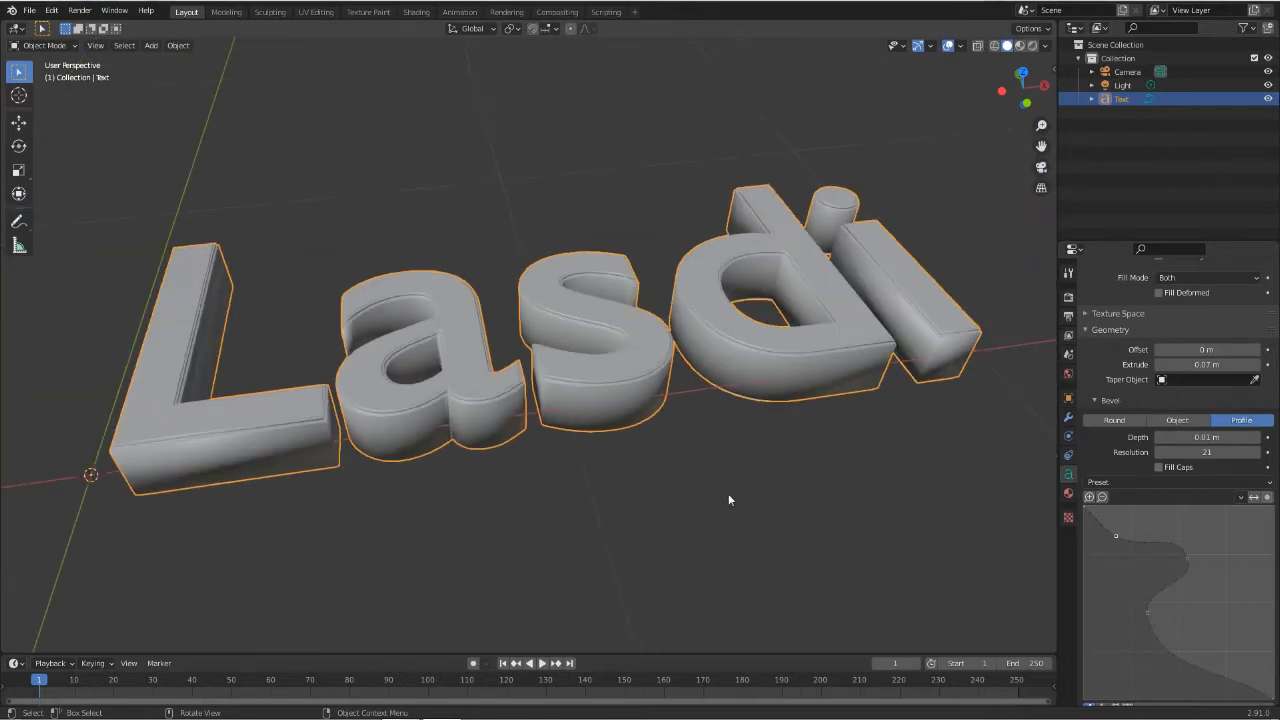
scroll(710, 428, "down", 2)
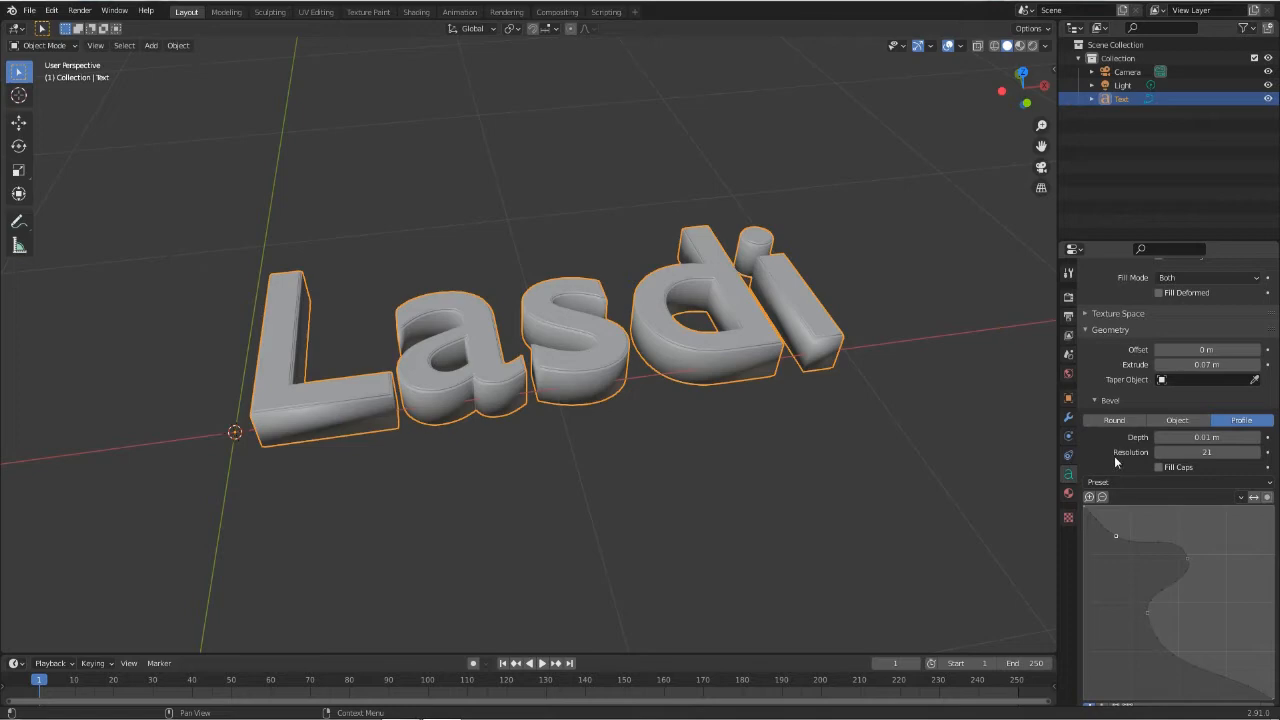
Open the font file selection for the text's Regular font and look through C:\Windows\Fonts.
scroll(1158, 446, "down", 6)
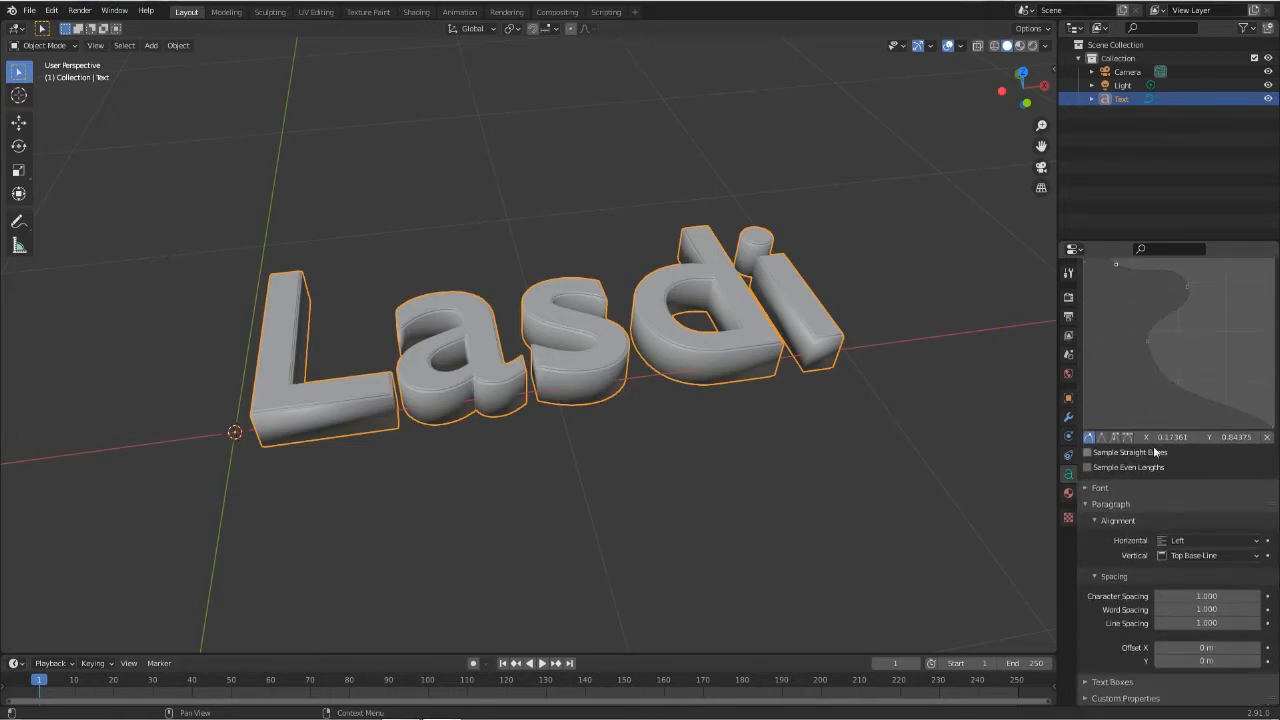
left_click(1167, 489)
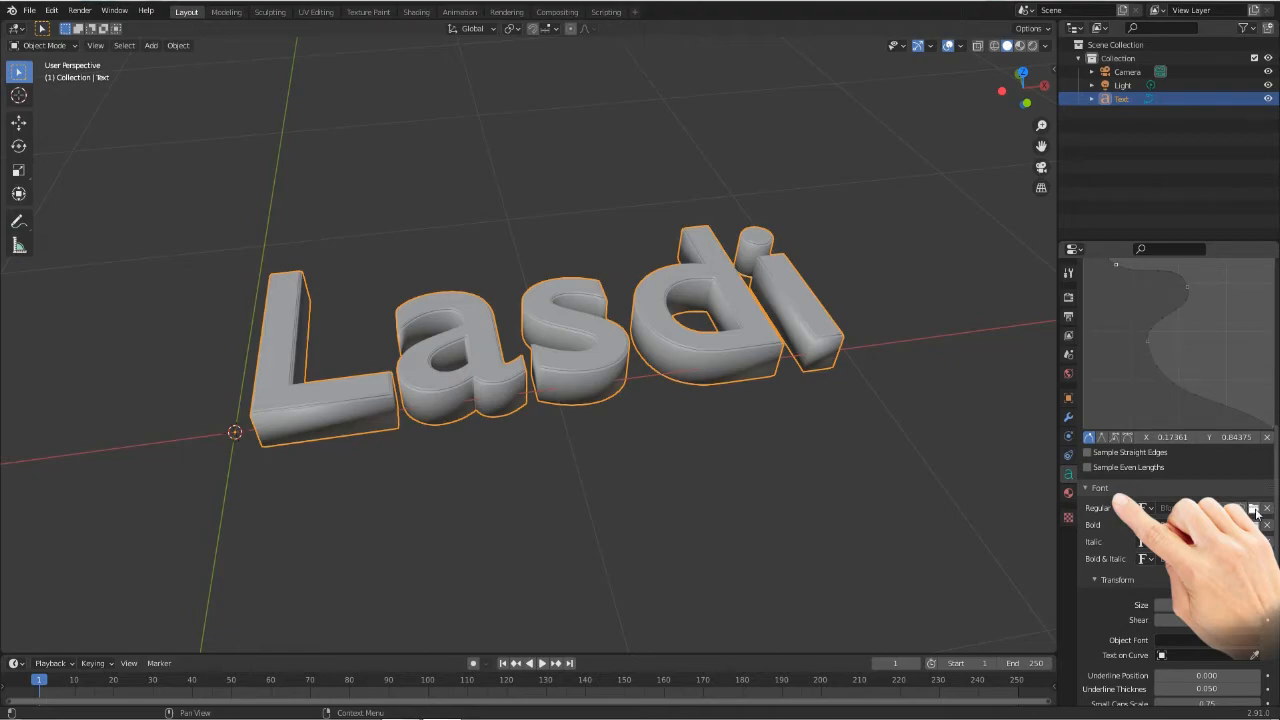
left_click(1254, 510)
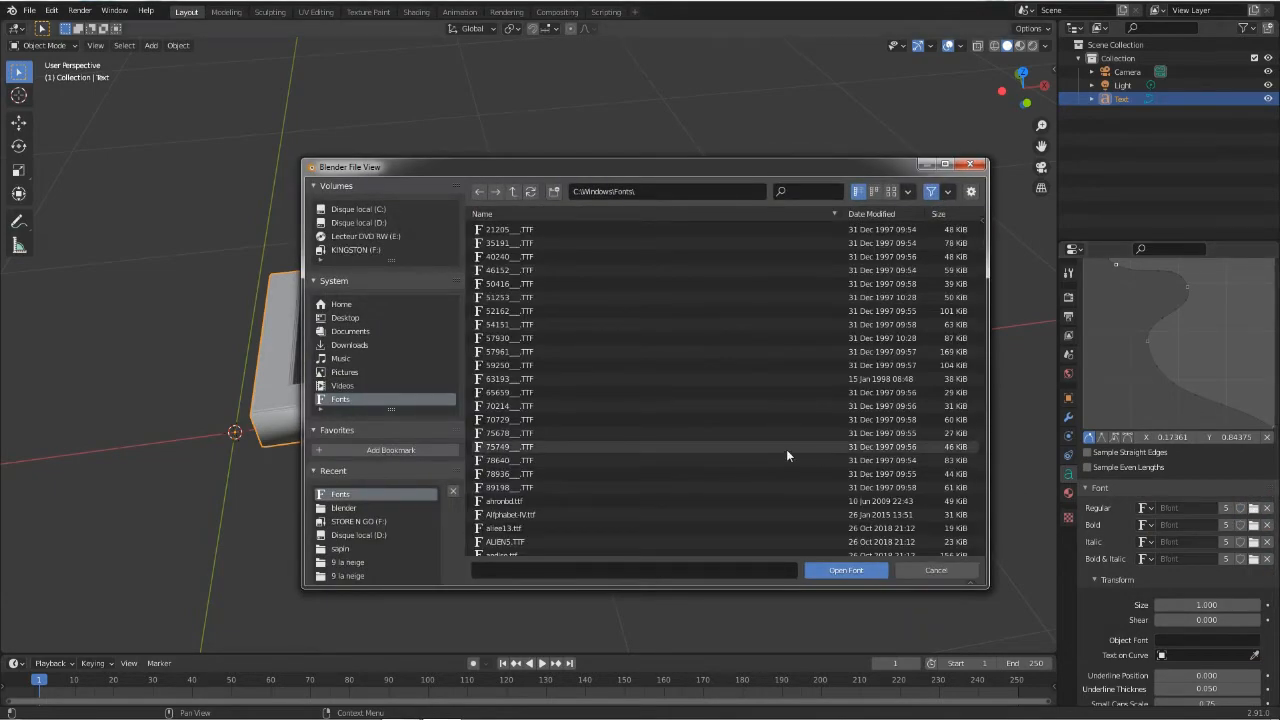
scroll(703, 407, "down", 9)
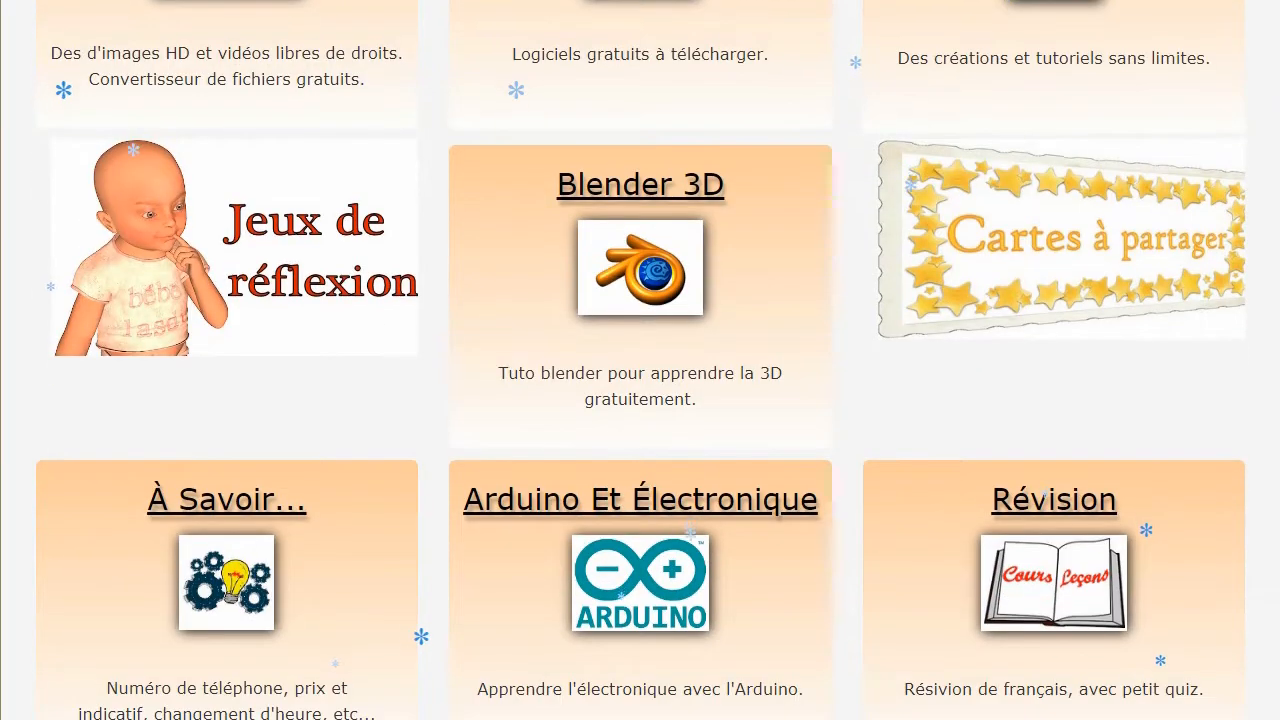
Switch to the tutorial website and follow the "Police à télécharger" link on the second Blender 3D page.
left_click(640, 267)
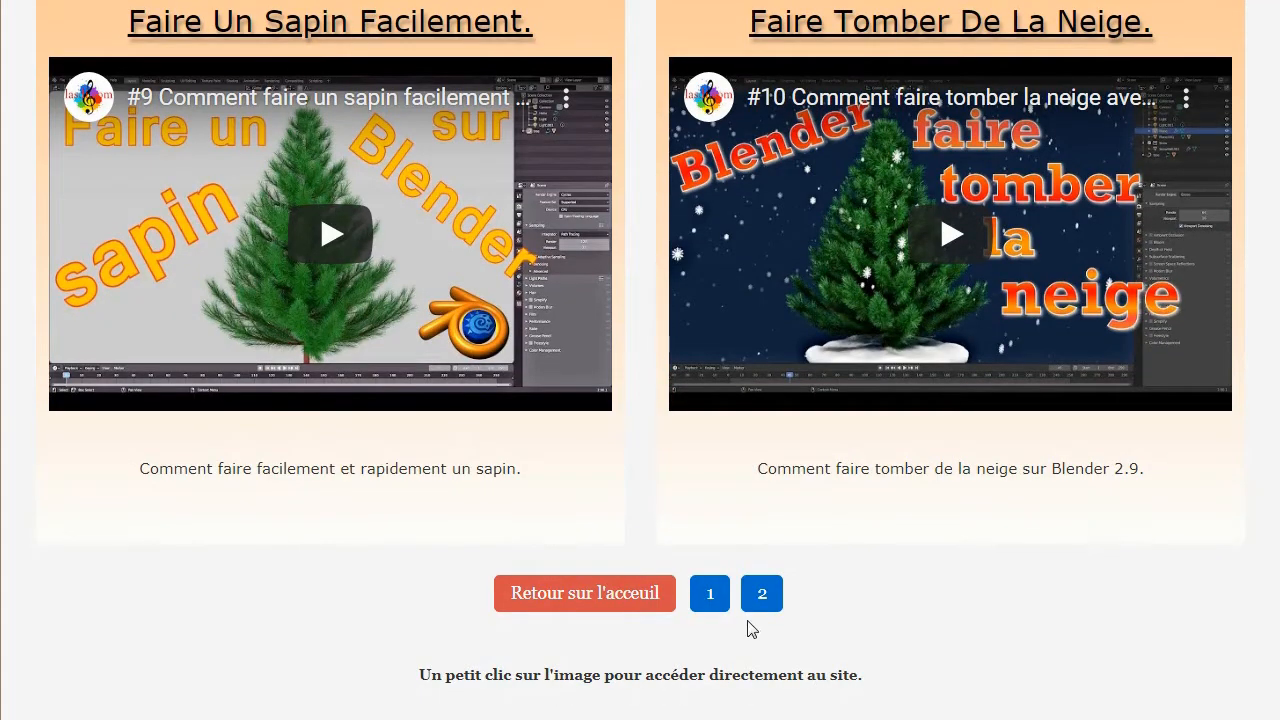
left_click(758, 598)
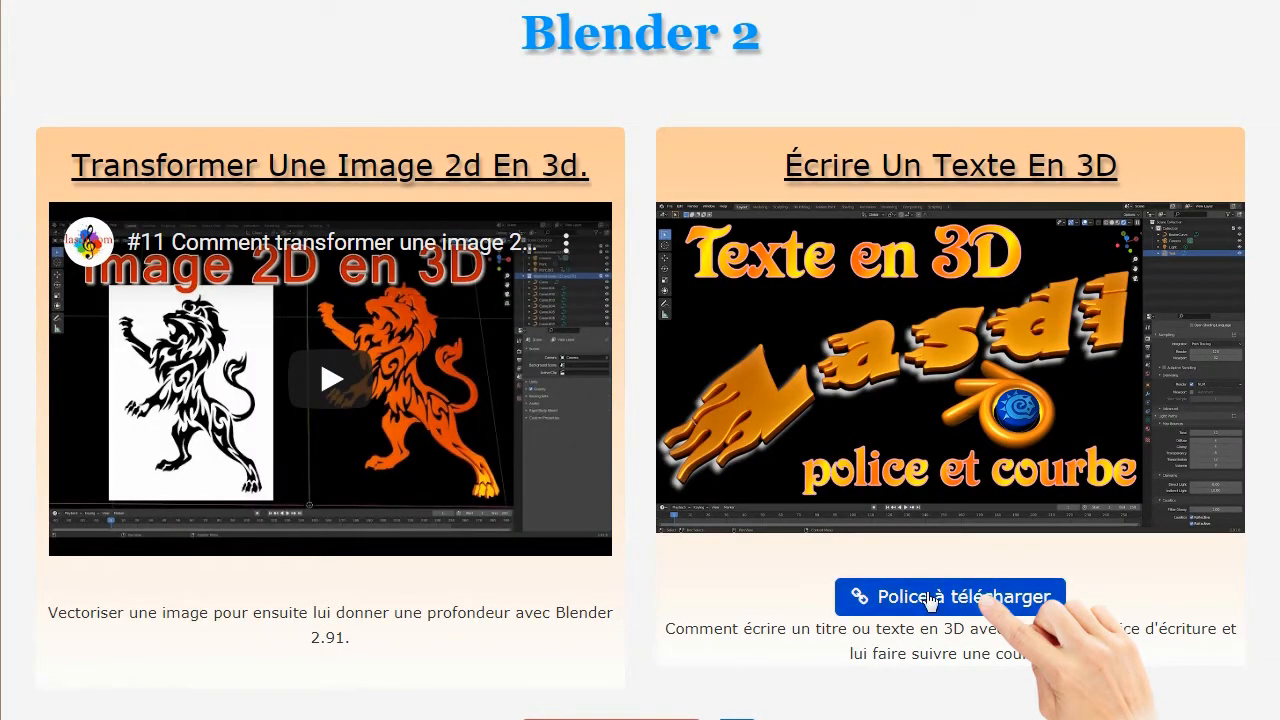
left_click(1025, 612)
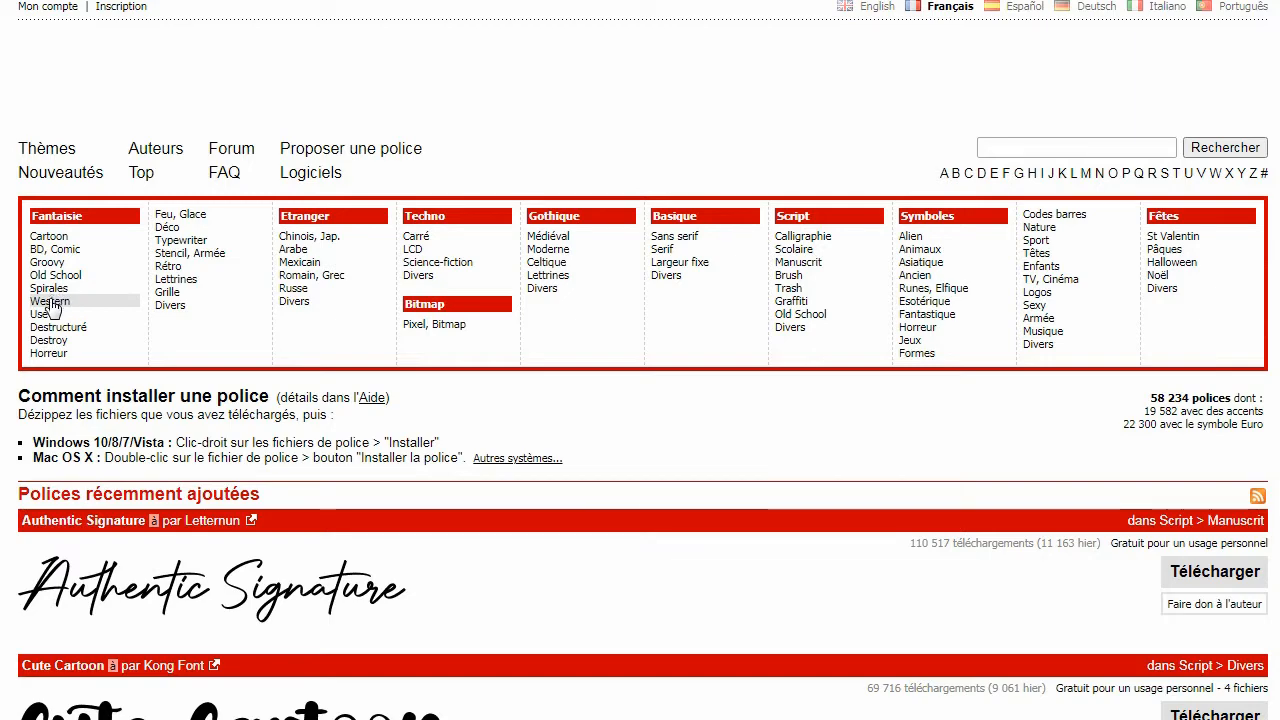
Browse the Western category of the font download site.
left_click(45, 301)
scroll(80, 713, "down", 4)
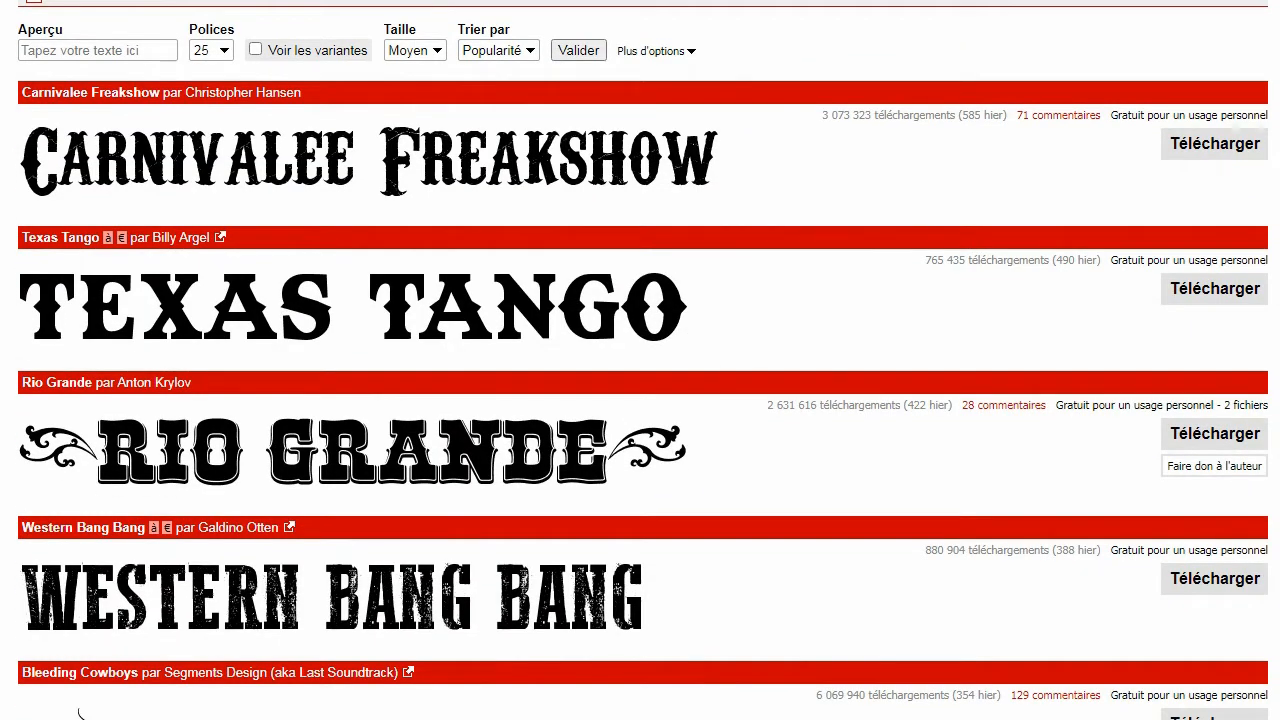
scroll(80, 713, "down", 7)
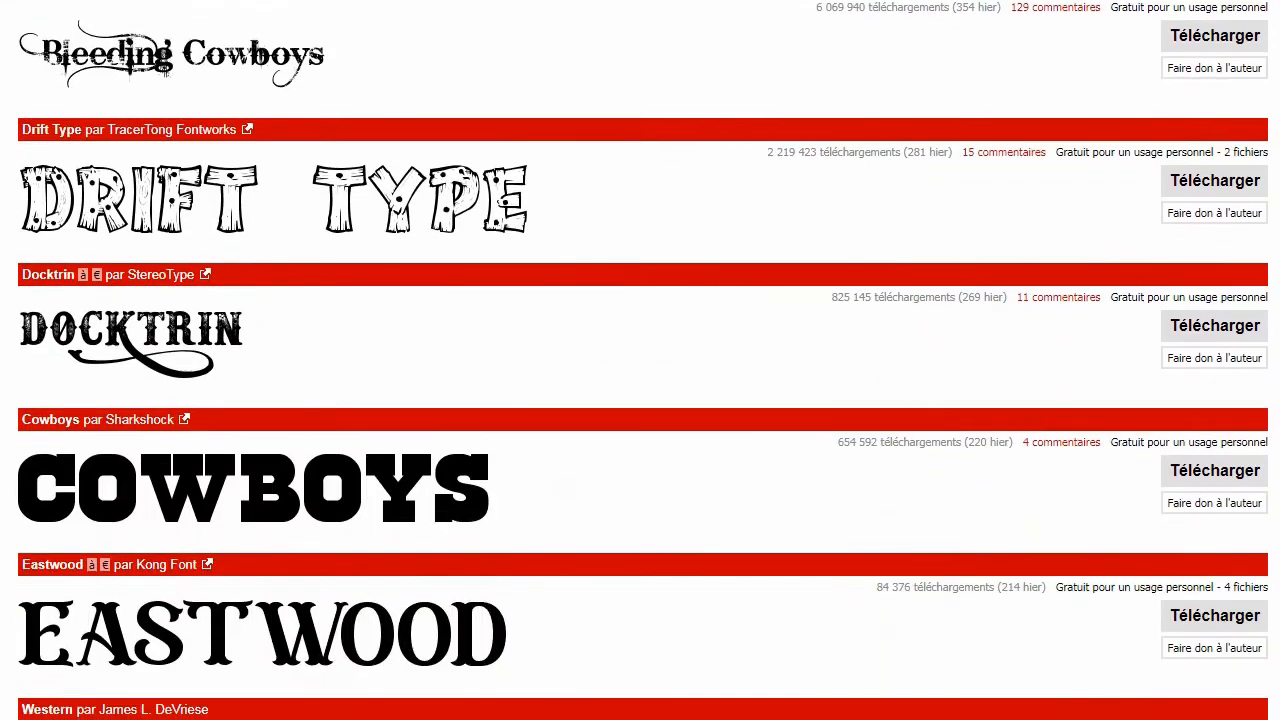
Switch back to Blender and load Blazed.ttf as the text's Regular font.
scroll(1262, 506, "down", 11)
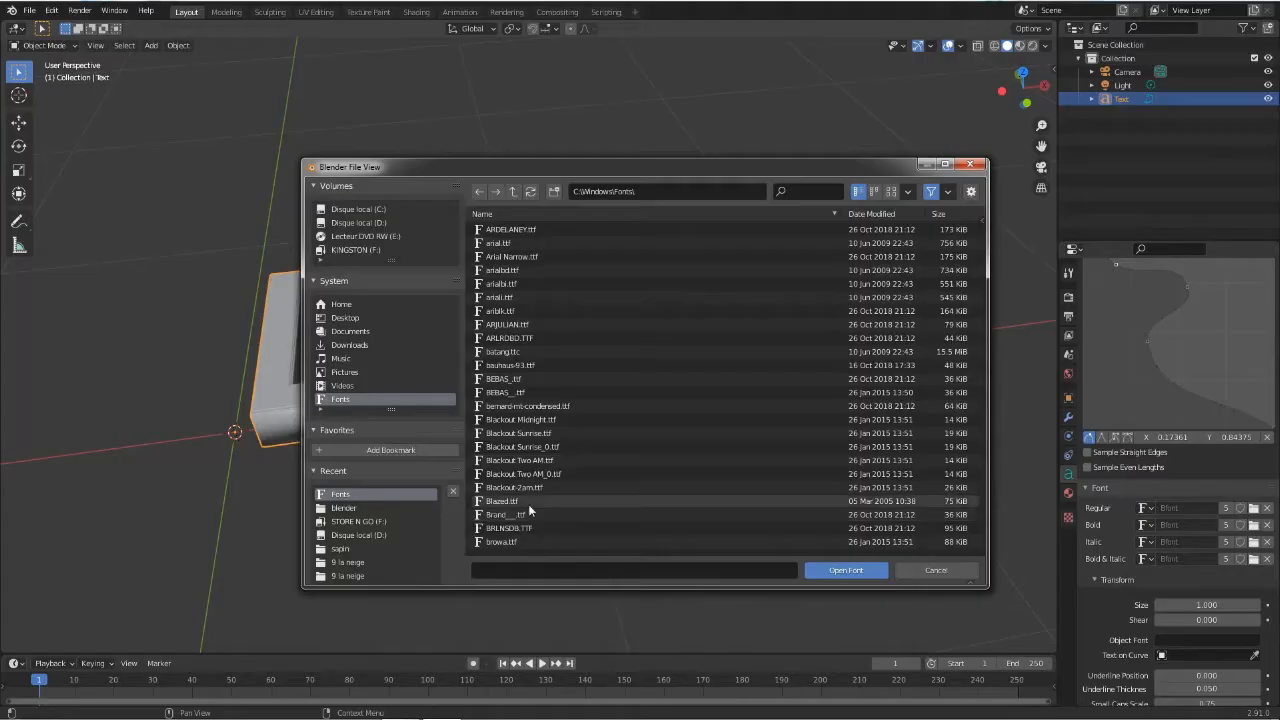
left_click(520, 501)
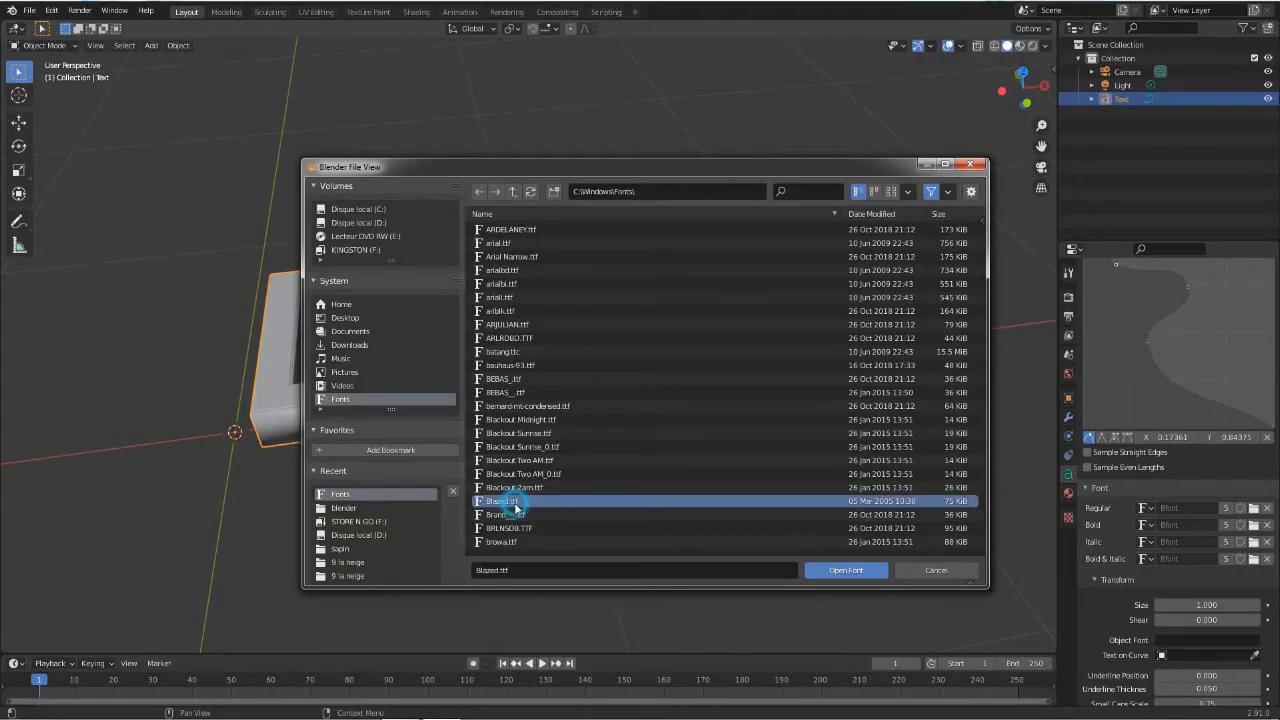
left_click(846, 569)
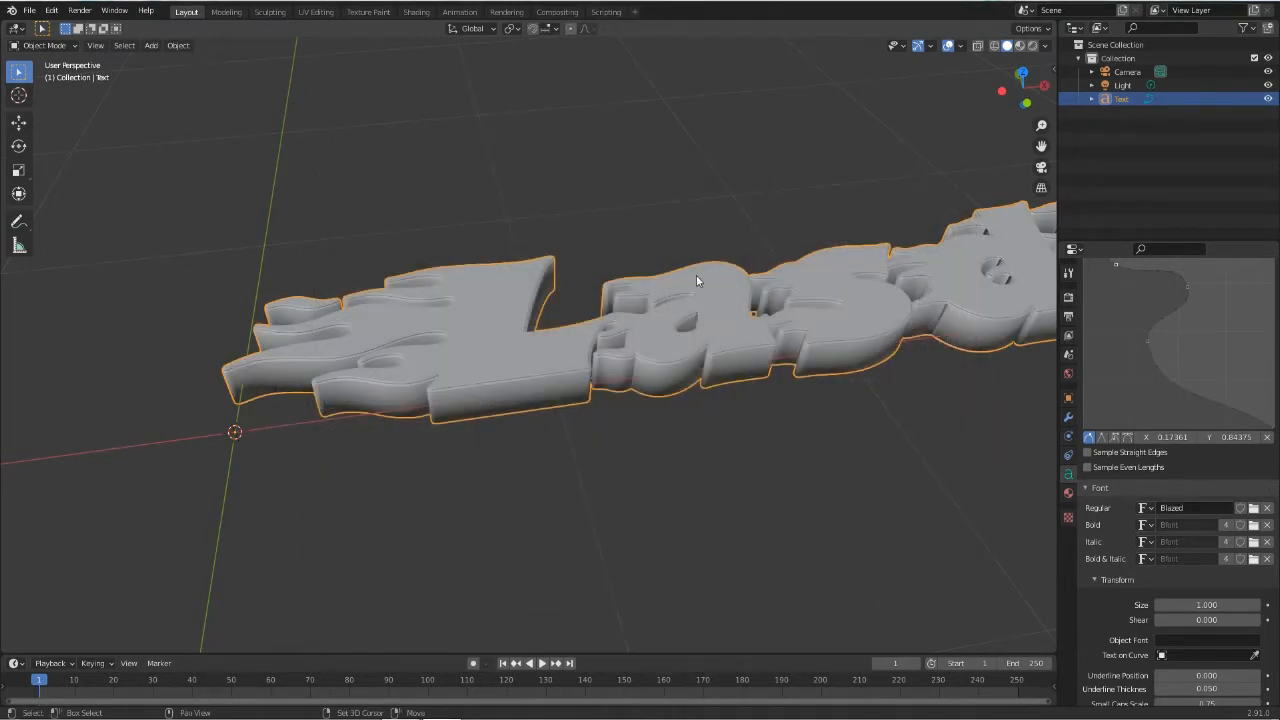
middle_click_drag(696, 275, 529, 305)
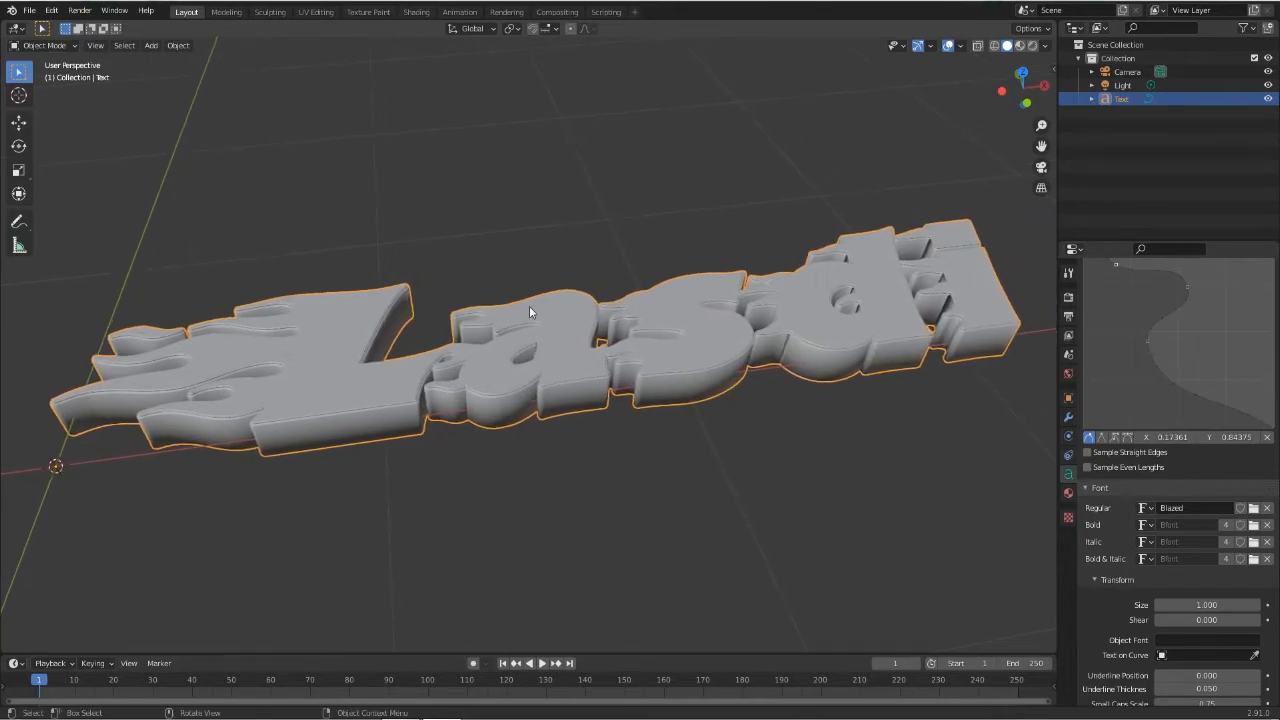
middle_click_drag(598, 371, 607, 409)
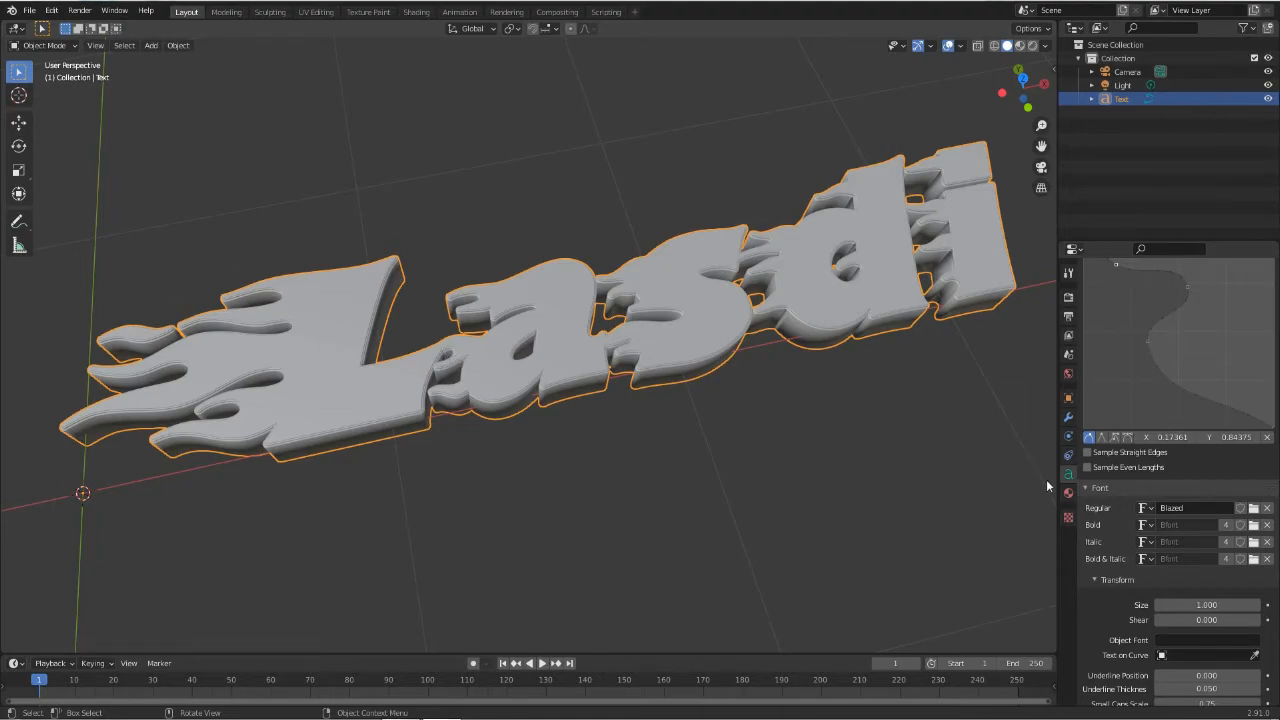
Set the text's character spacing to 1.200 in the paragraph settings.
scroll(1168, 454, "down", 6)
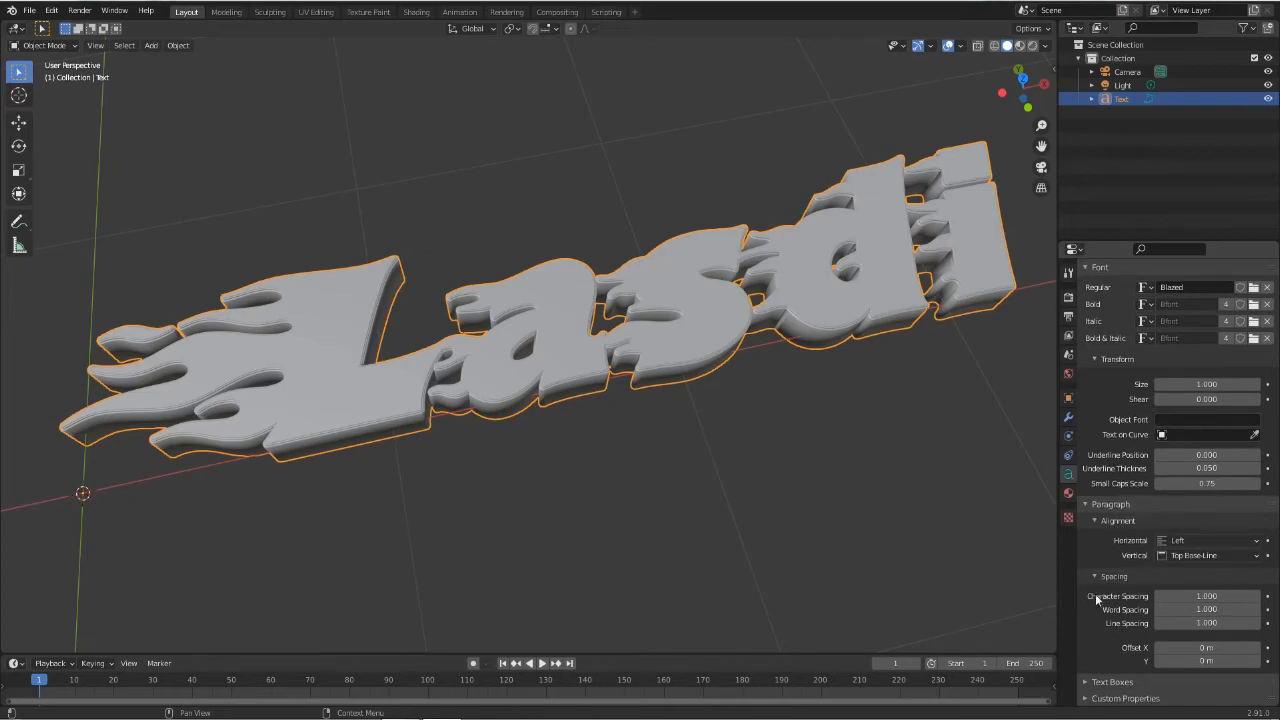
left_click(1257, 596)
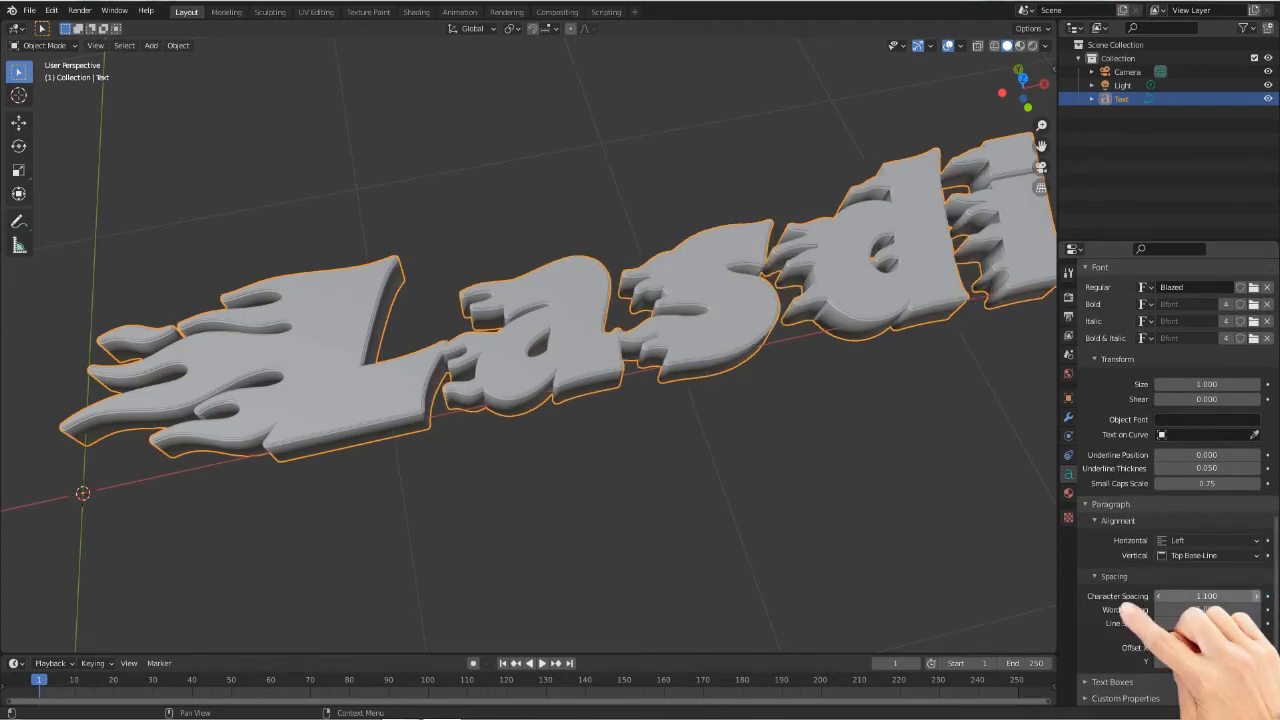
left_click(1257, 596)
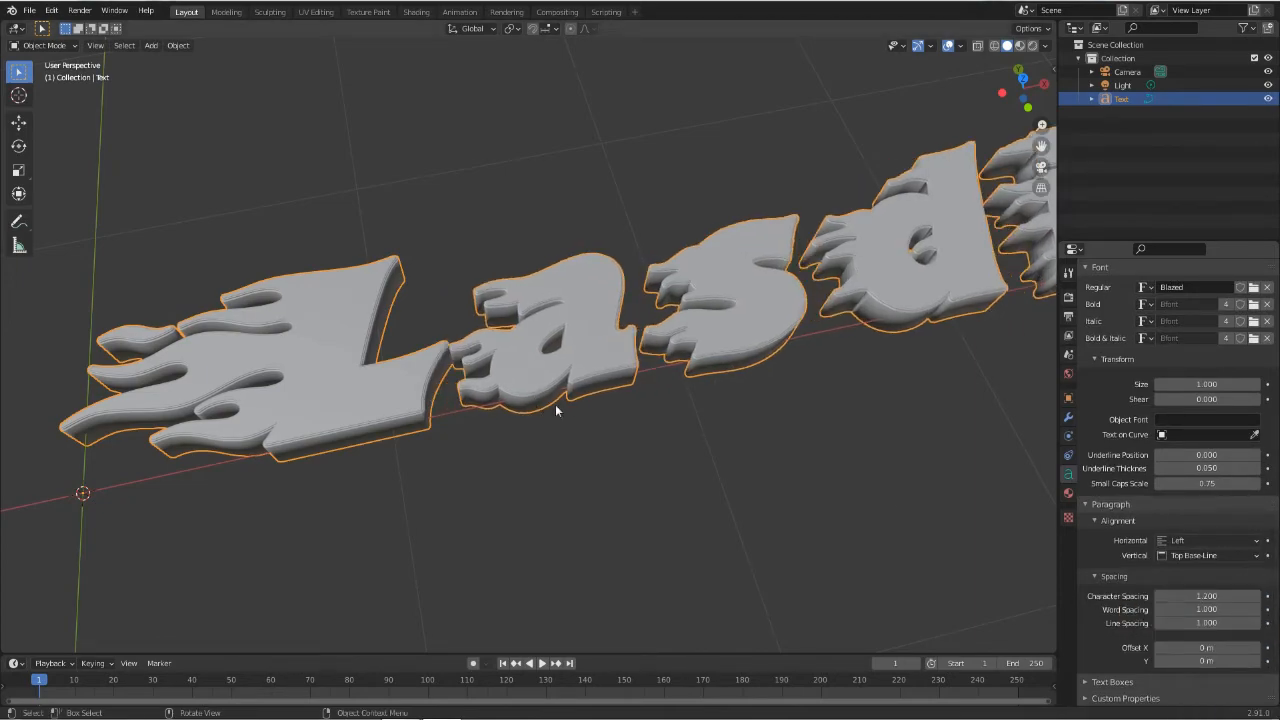
scroll(590, 385, "down", 2)
middle_click_drag(593, 362, 551, 398, "shift")
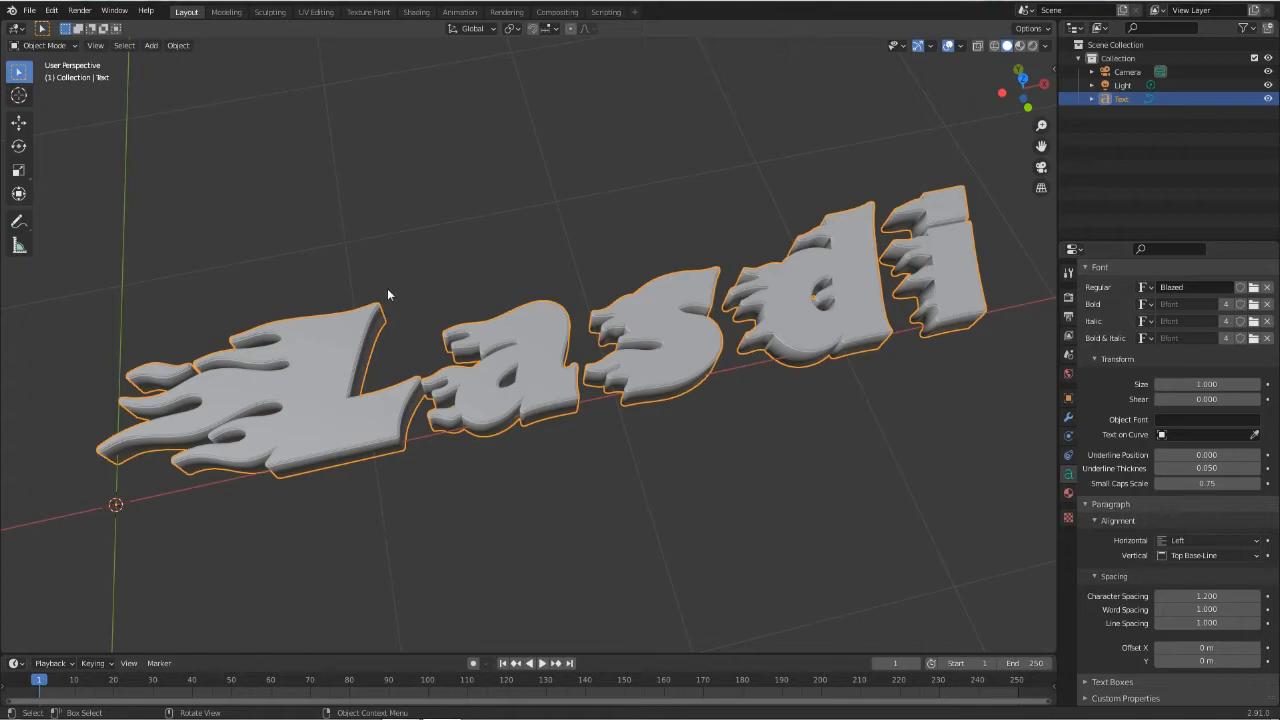
Add a Bezier curve at the origin and scale it up to about 1.5 times its size.
key("shift+a")
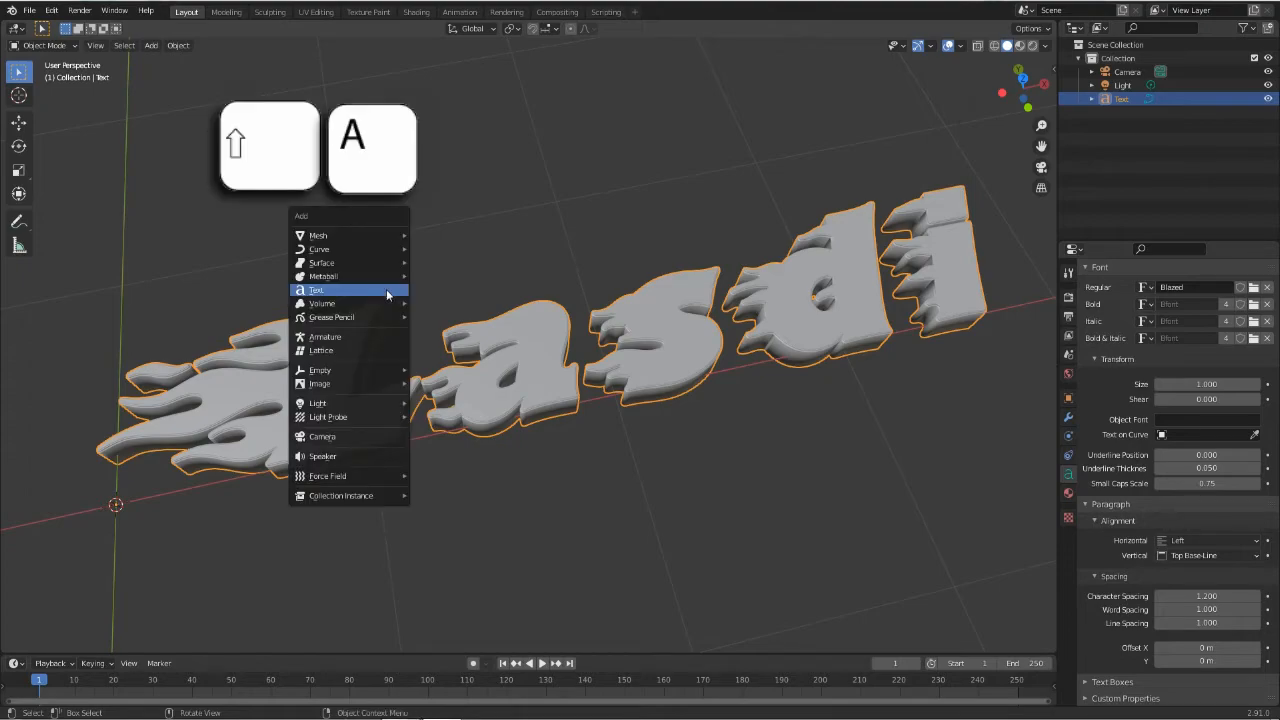
mouse_move(357, 250)
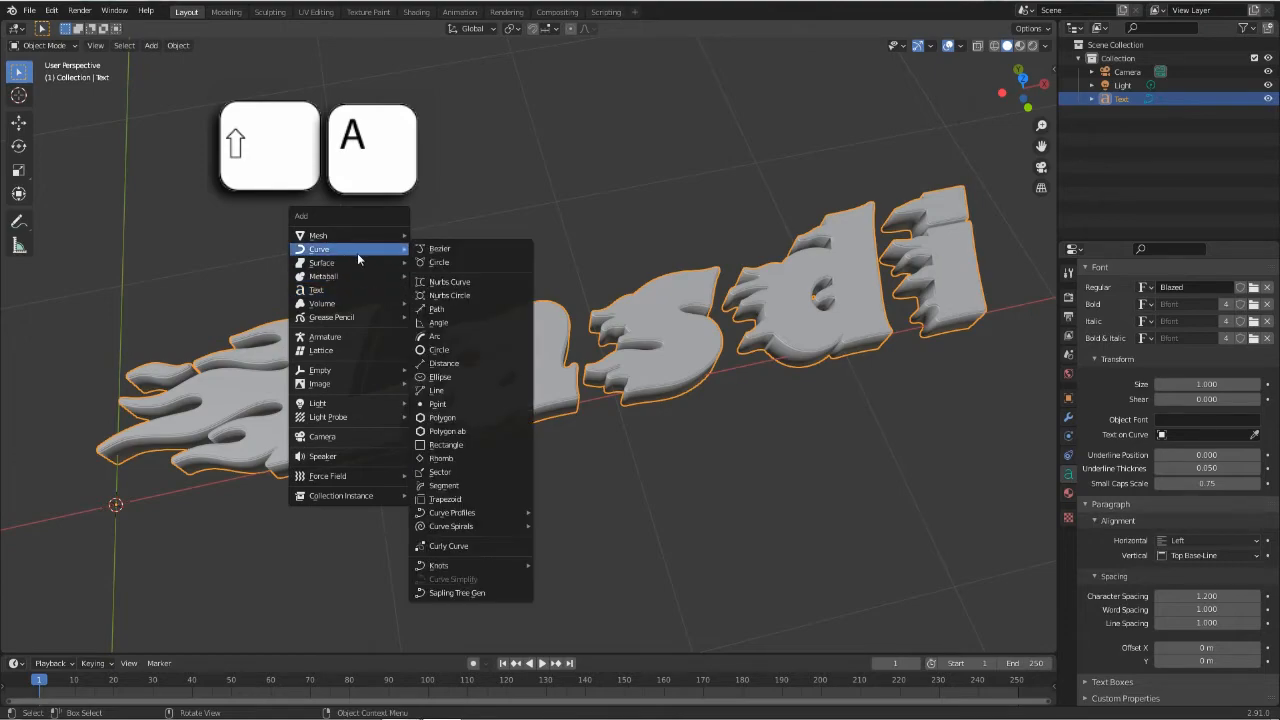
left_click(446, 250)
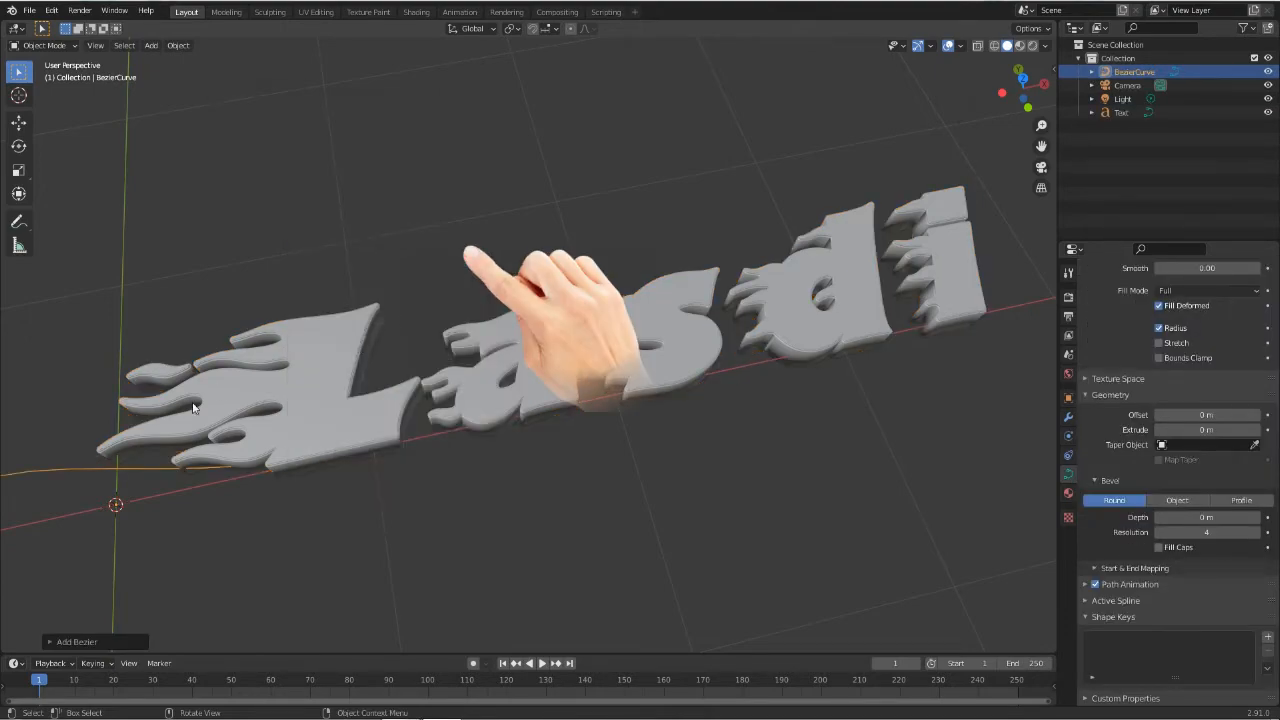
scroll(240, 540, "down", 3)
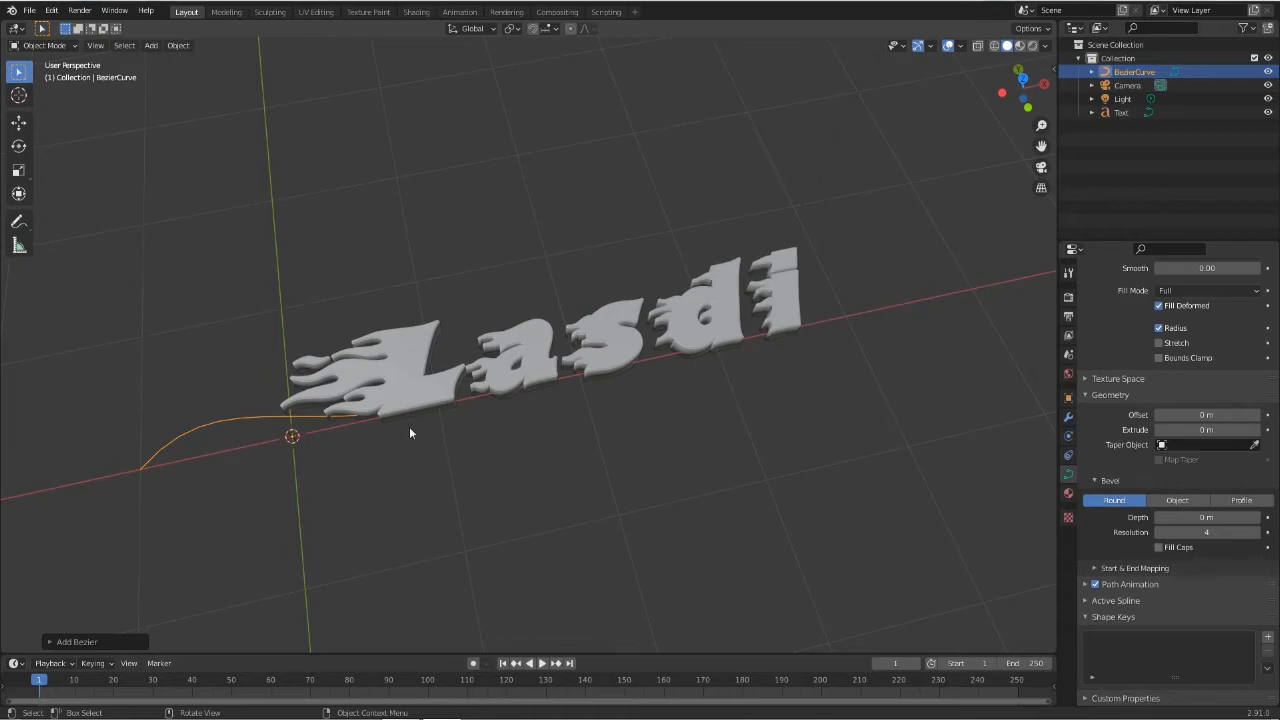
key("s")
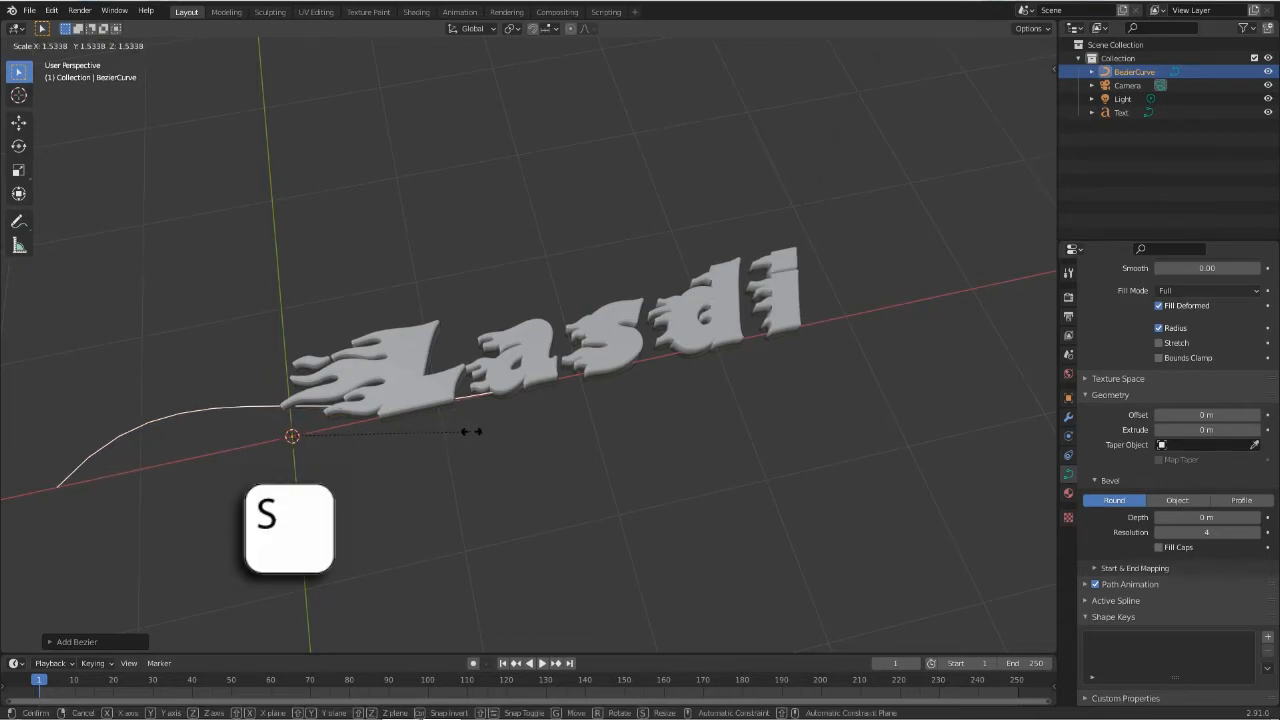
left_click(470, 431)
Make the "Lasdi" text follow the BezierCurve object through its Text on Curve setting.
left_click(408, 401)
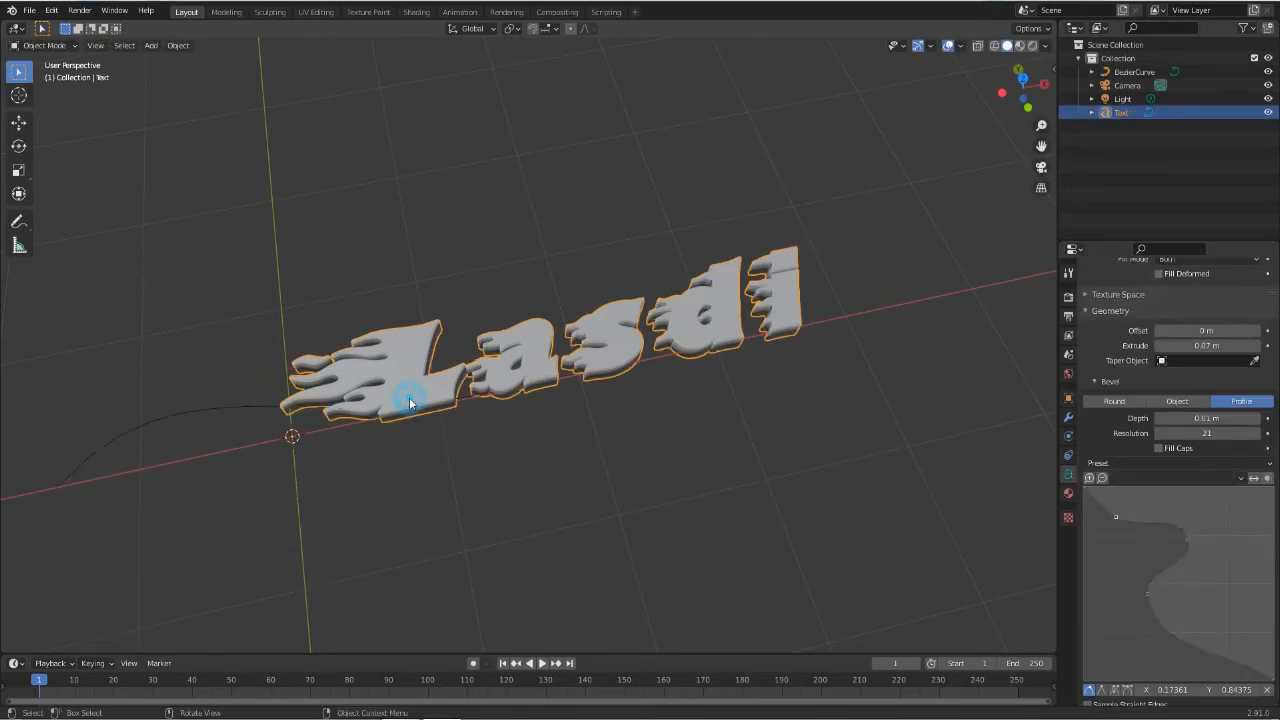
scroll(1095, 373, "down", 10)
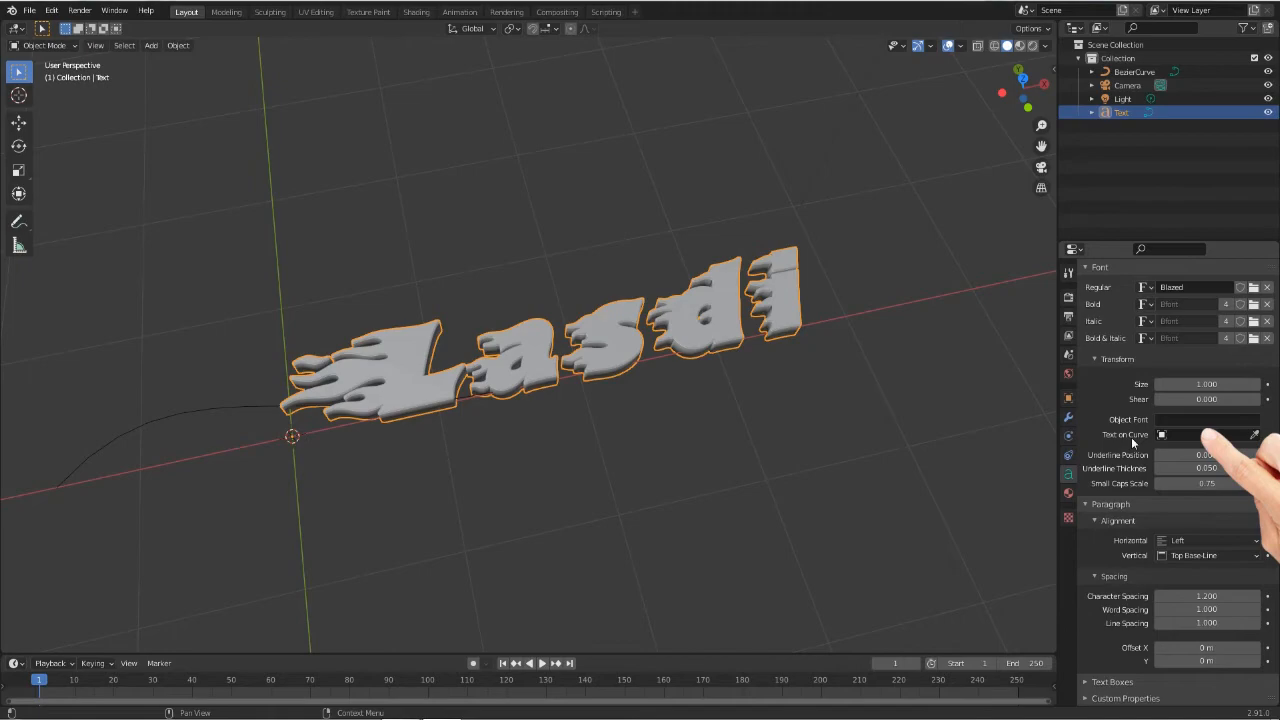
left_click(1215, 434)
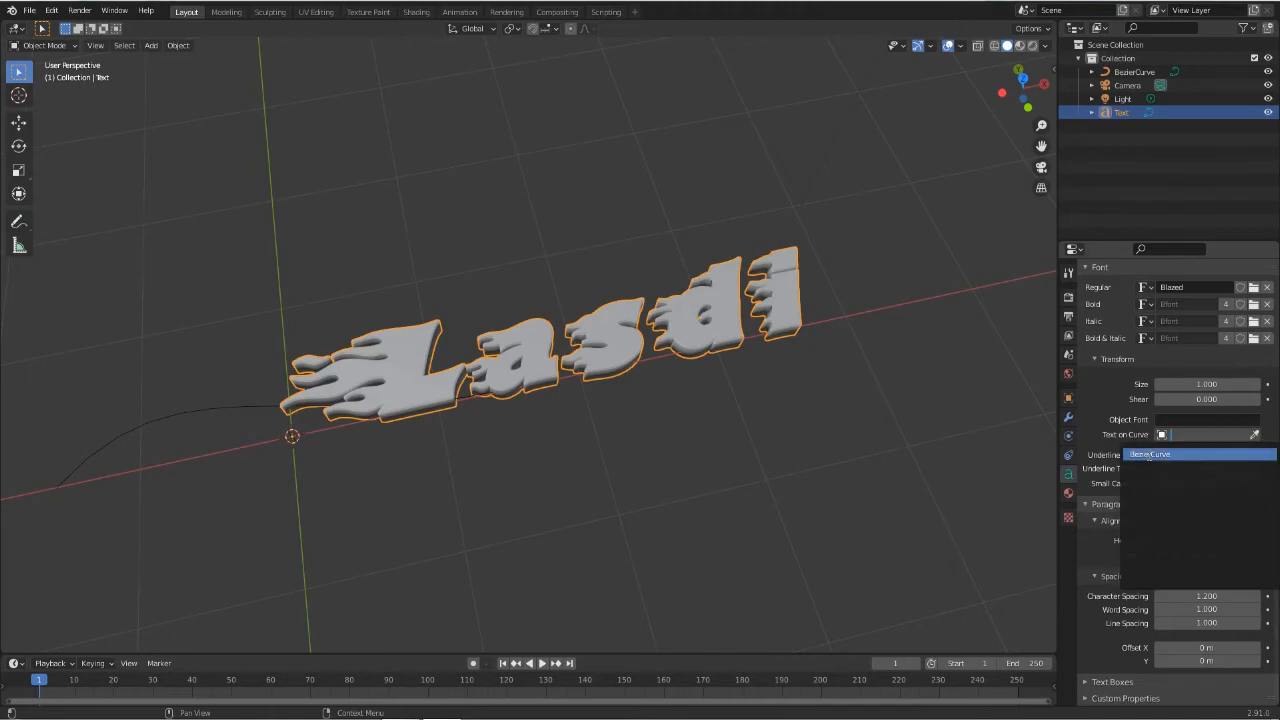
left_click(1150, 454)
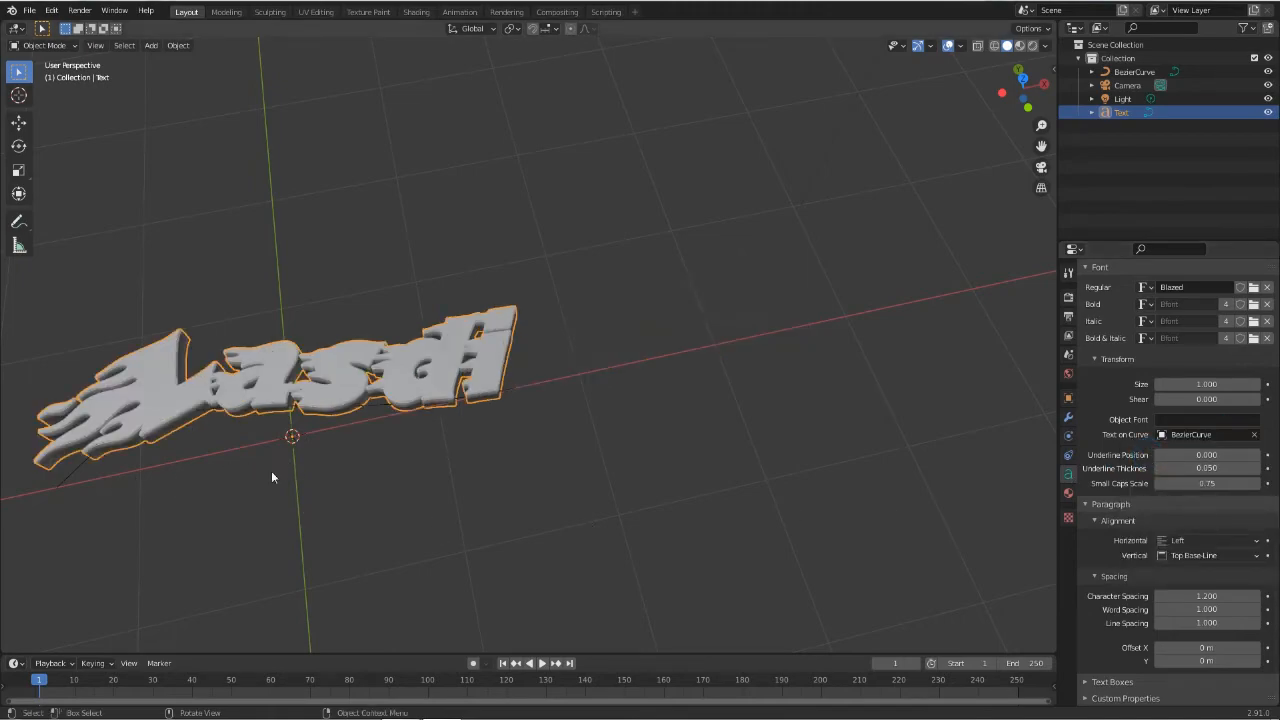
middle_click_drag(189, 494, 451, 440, "shift")
scroll(451, 434, "up", 3)
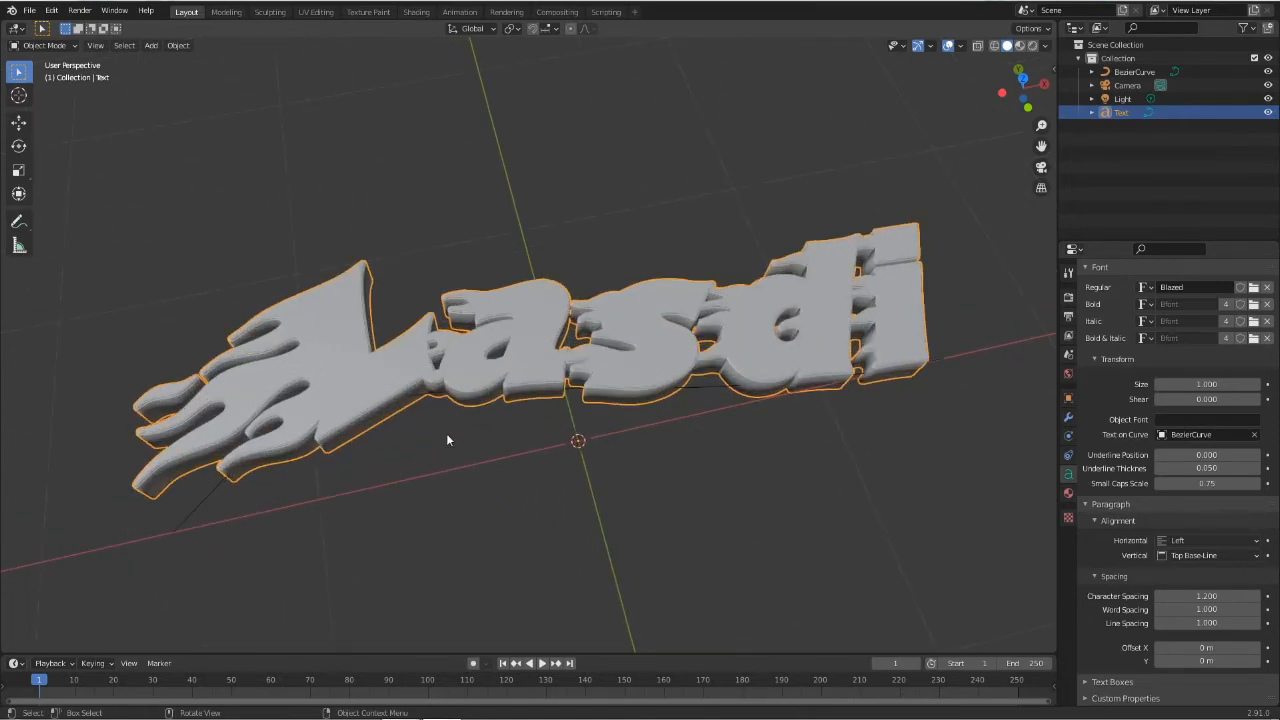
Select the Bezier curve under the text and scale it up about 1.2 times to spread the letters.
left_click(919, 393)
key("s")
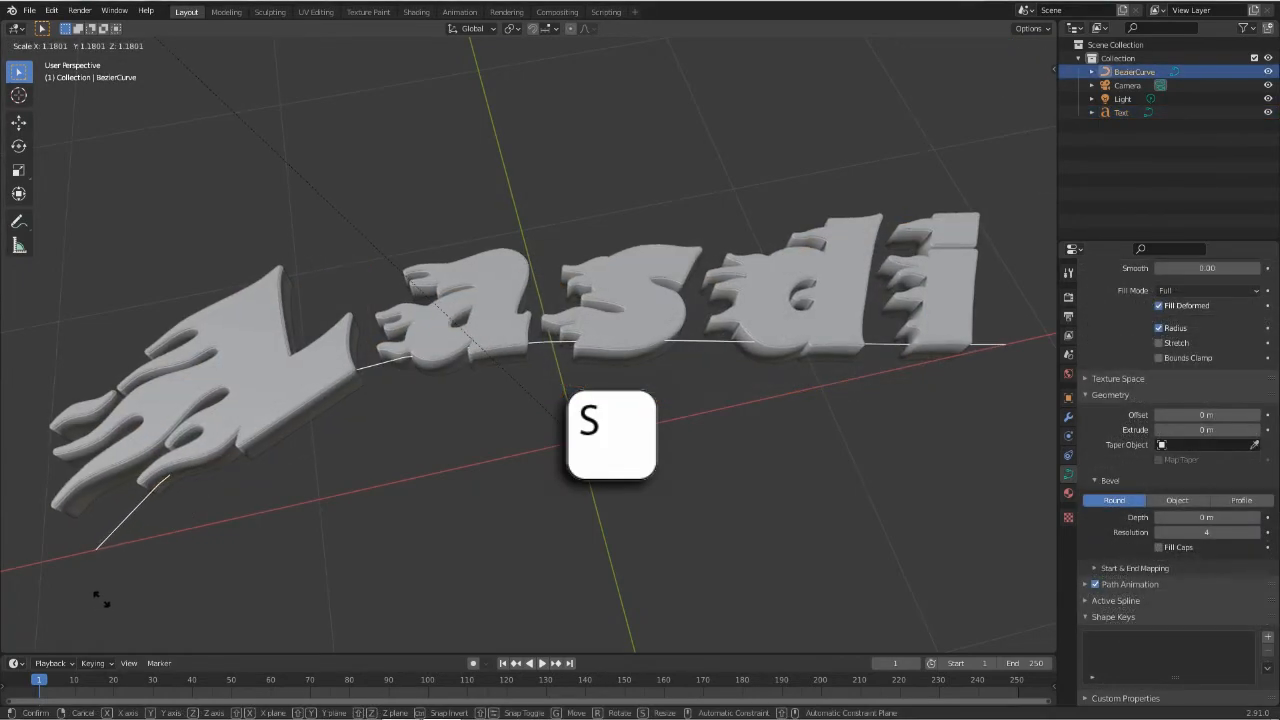
left_click(100, 585)
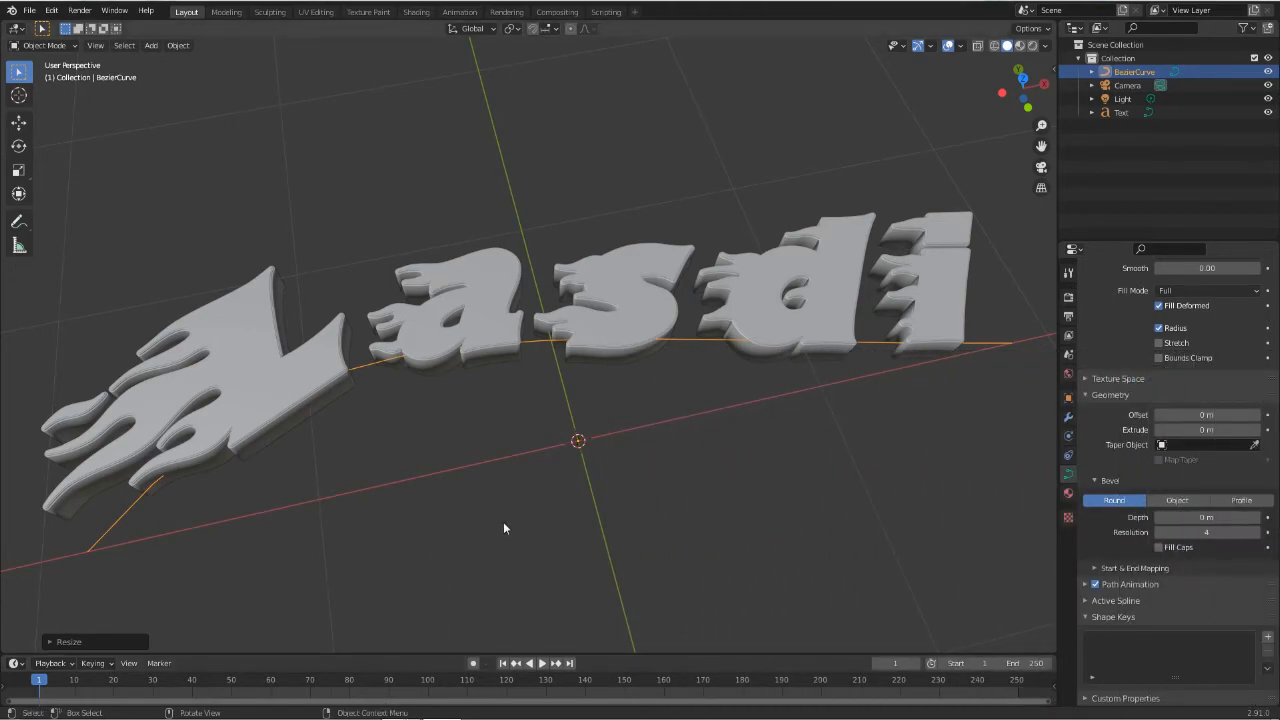
Give the "Lasdi" text a new material with an orange base color and metallic 1.000, displayed in rendered shading.
middle_click_drag(503, 521, 506, 553)
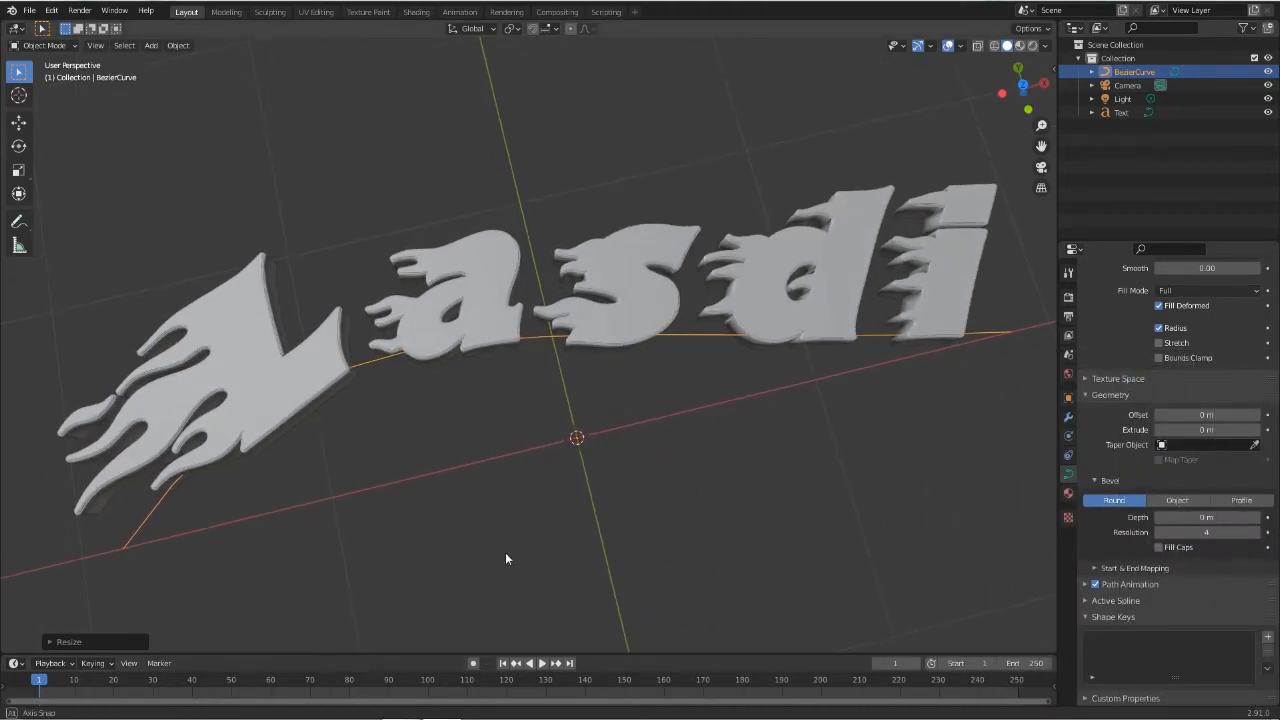
left_click(1068, 492)
left_click(940, 298)
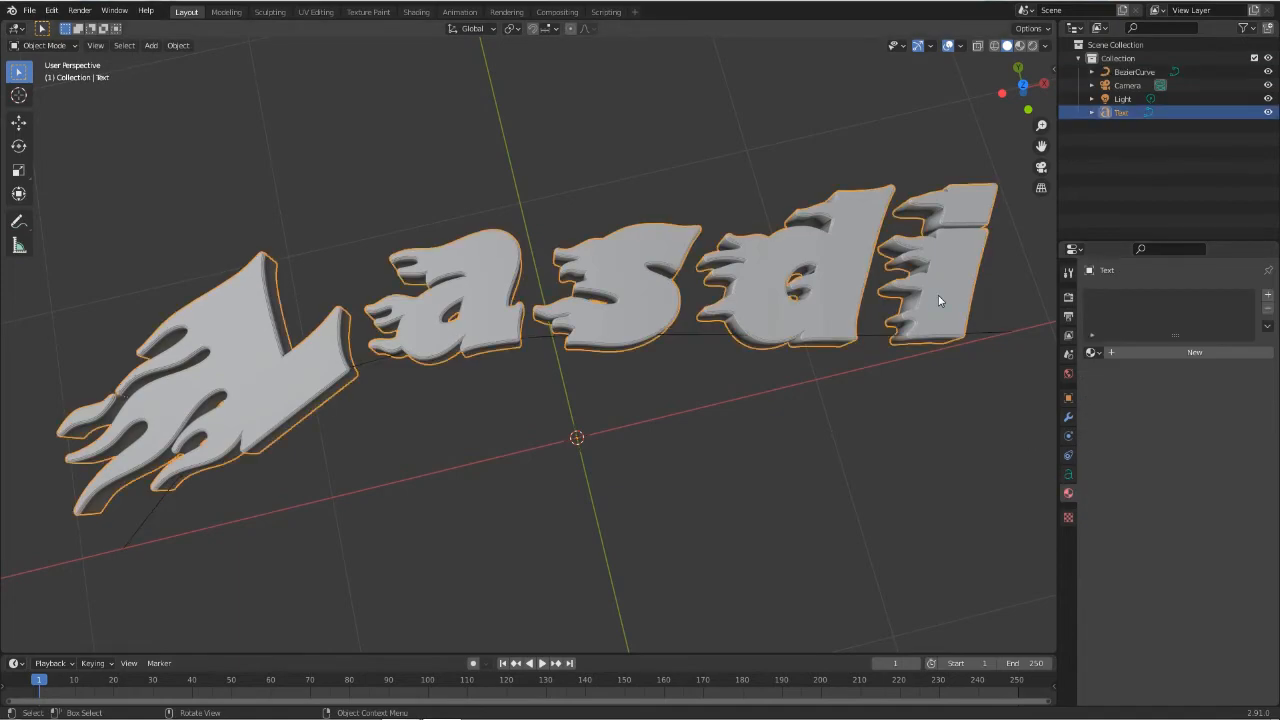
left_click(1194, 352)
left_click(1200, 493)
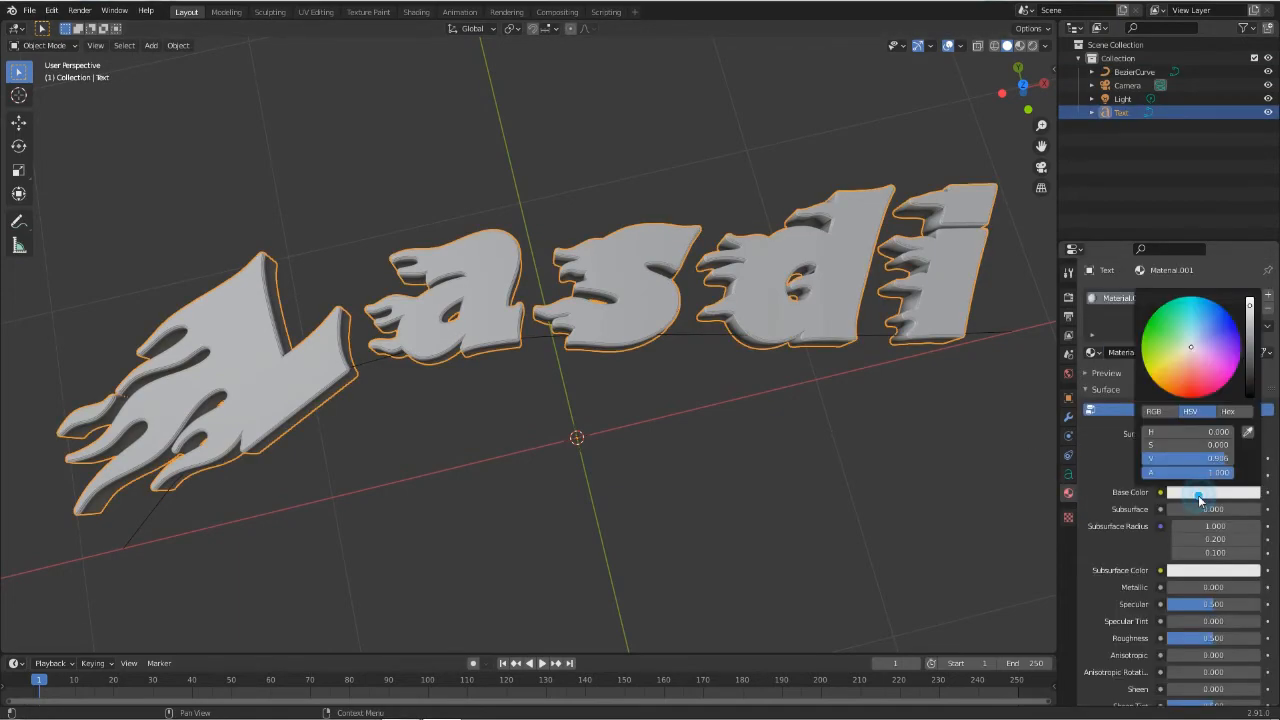
left_click_drag(1176, 392, 1168, 389)
left_click(1032, 45)
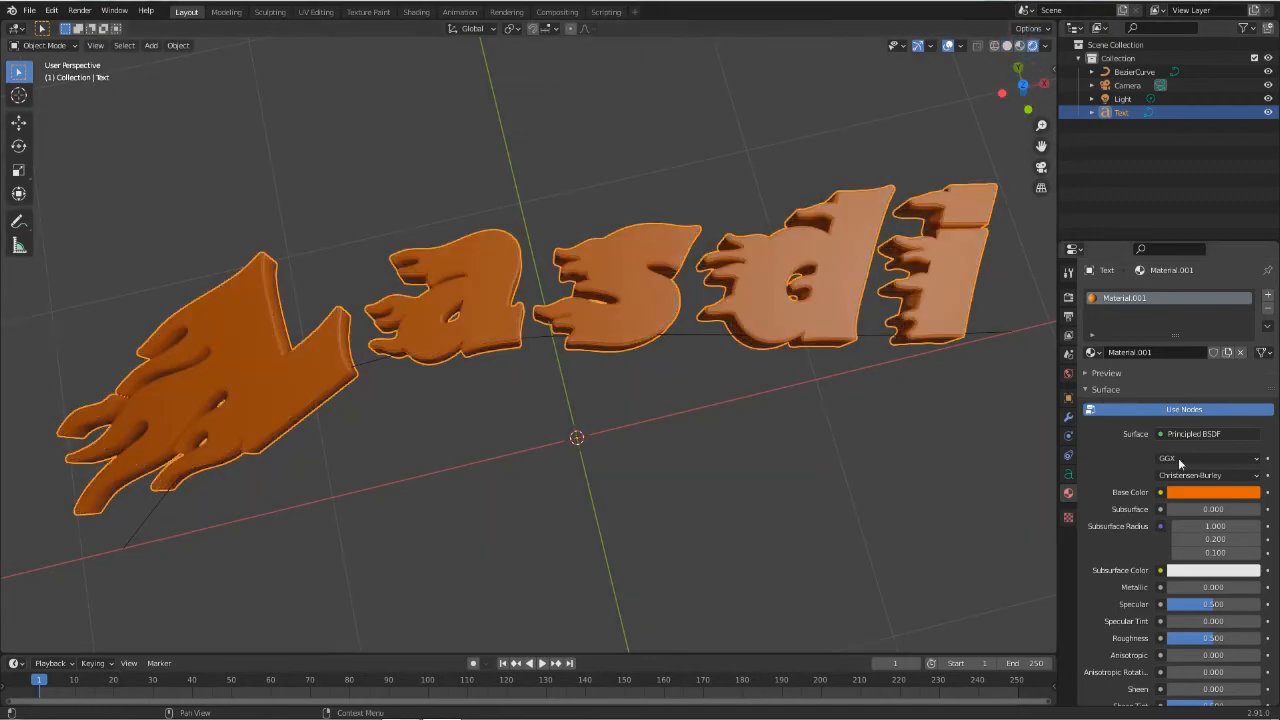
left_click_drag(1193, 594, 1258, 590)
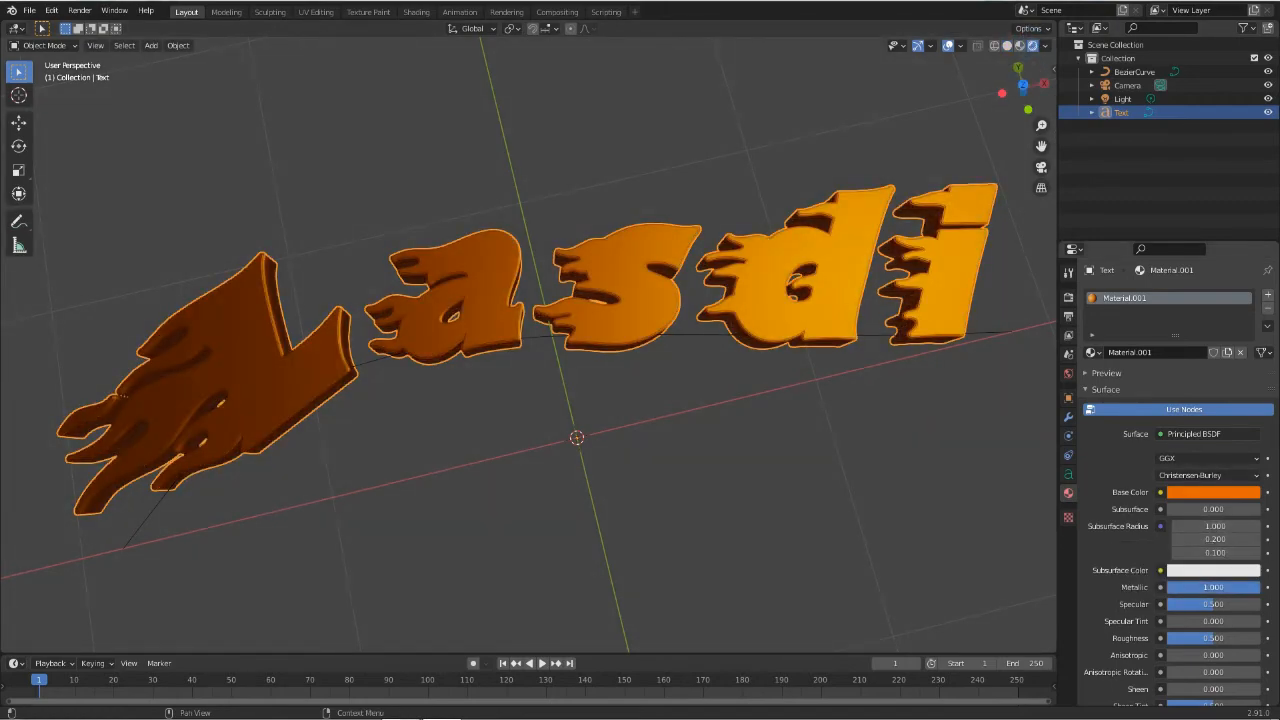
Move the point light close to the "Lasdi" text and increase its power.
scroll(820, 514, "down", 6)
left_click(827, 143)
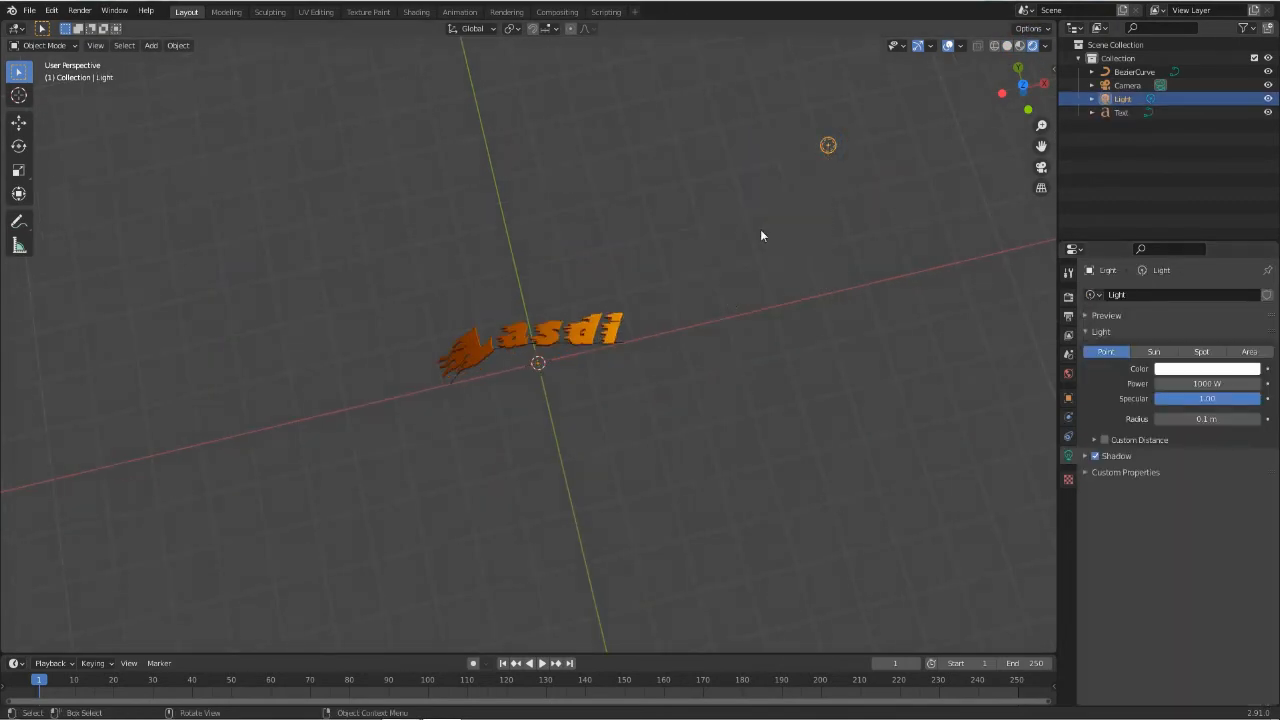
key("g")
left_click(580, 386)
scroll(600, 386, "up", 5)
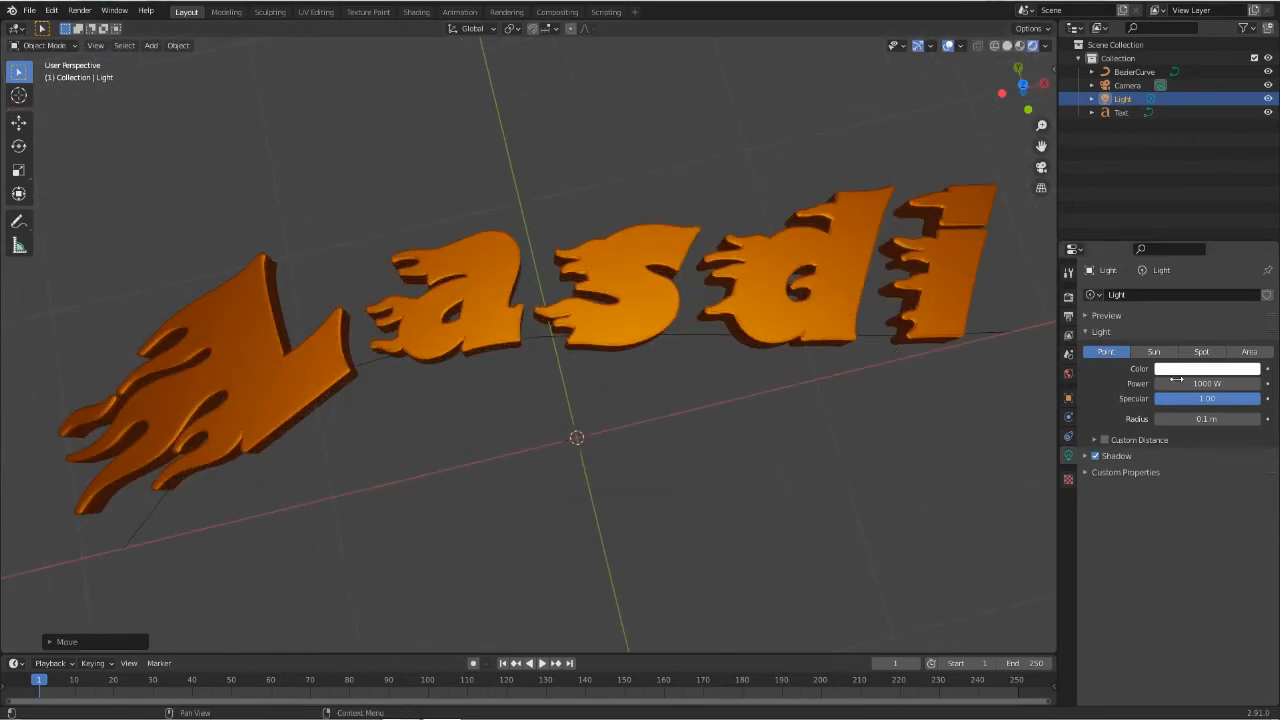
left_click_drag(1176, 378, 1230, 378)
Look through the camera and pull it back until the whole "Lasdi" text fits inside its frame, then hide the sidebar.
middle_click_drag(829, 548, 839, 513)
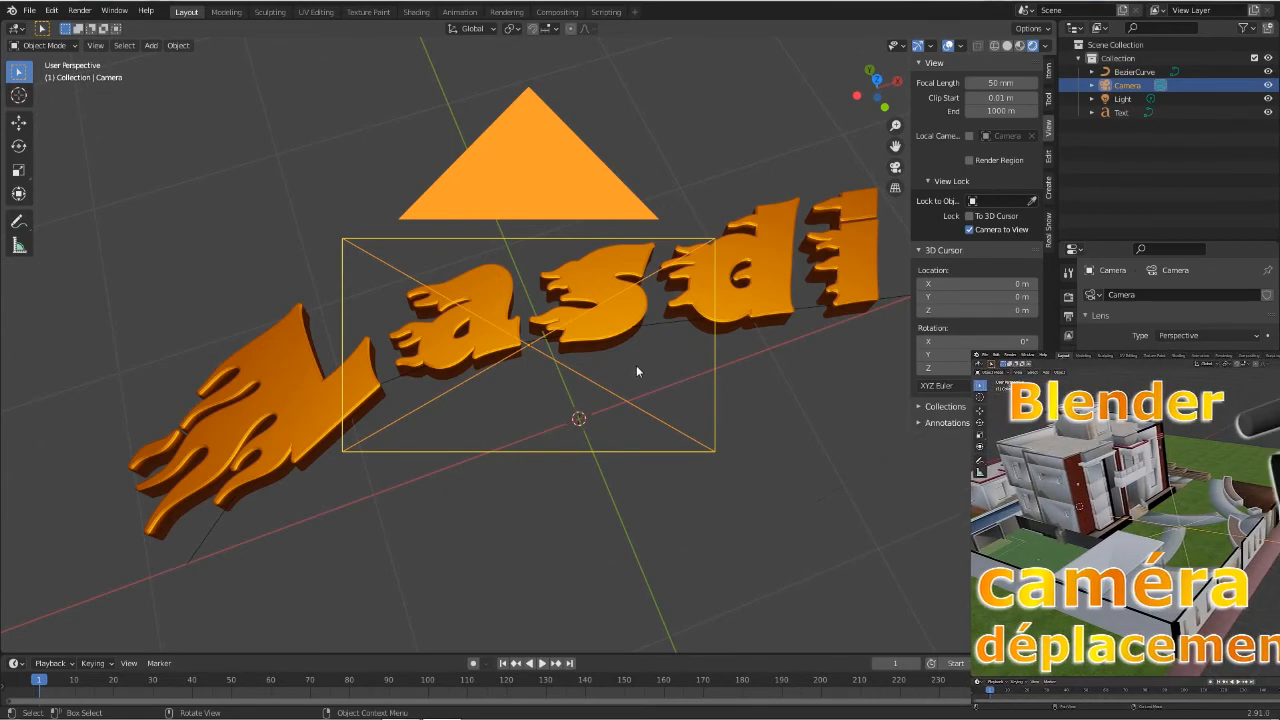
scroll(636, 365, "down", 2)
key("KP_0")
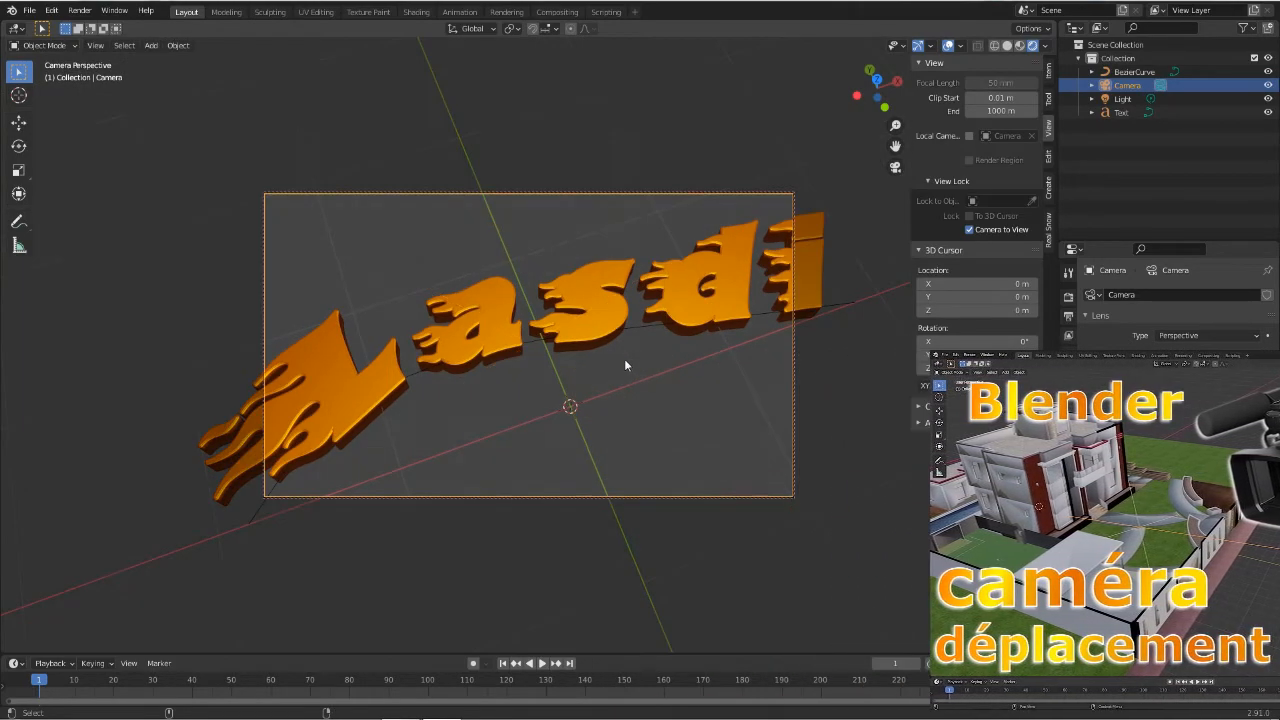
scroll(630, 350, "down", 3)
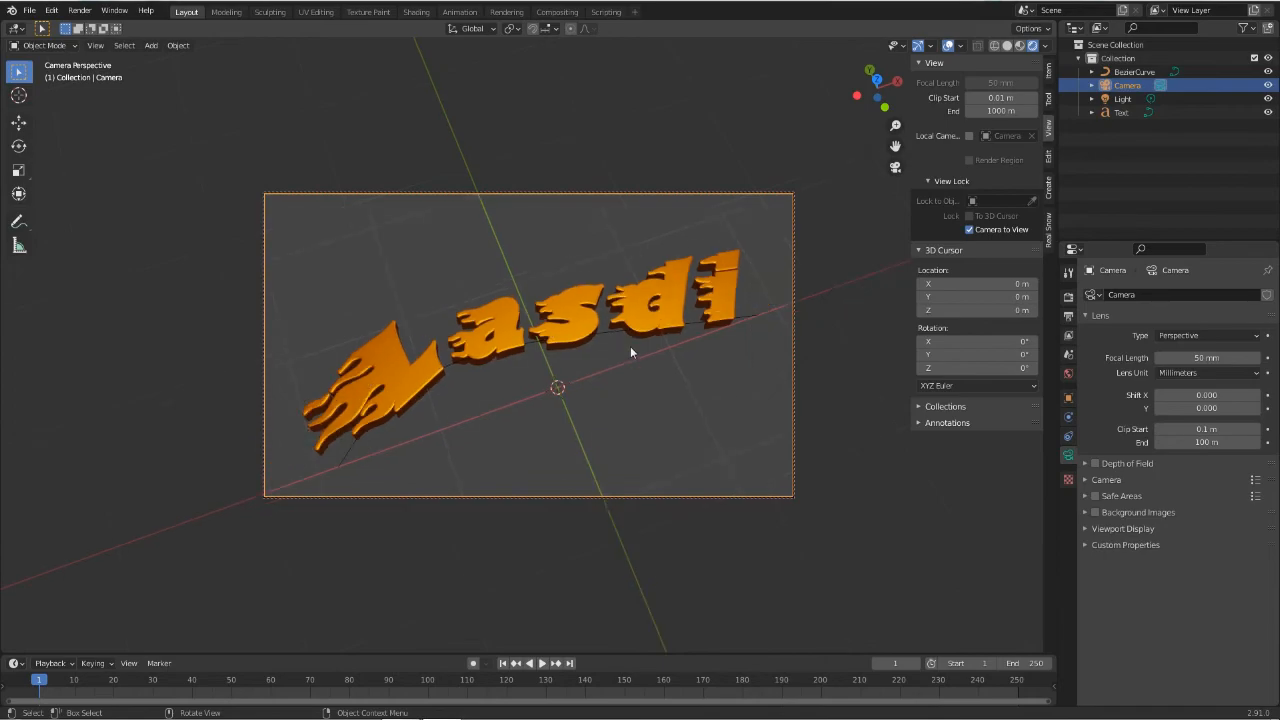
left_click(630, 346)
key("n")
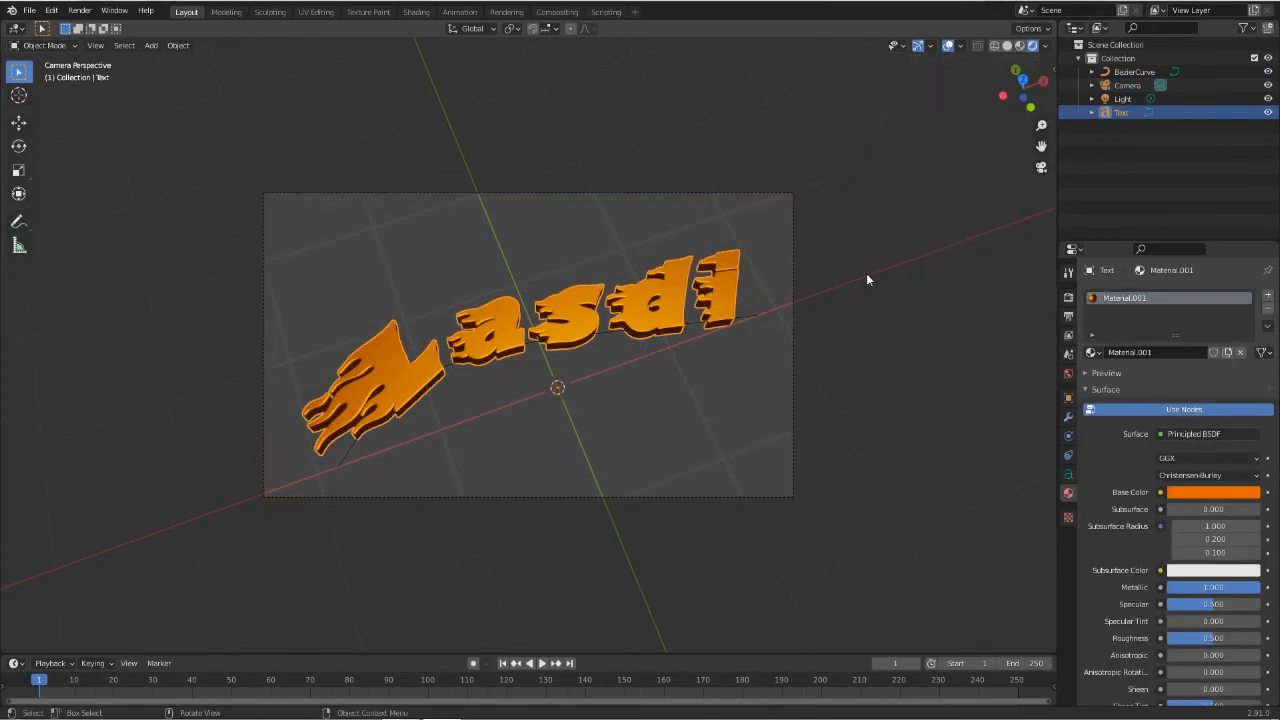
key("Home")
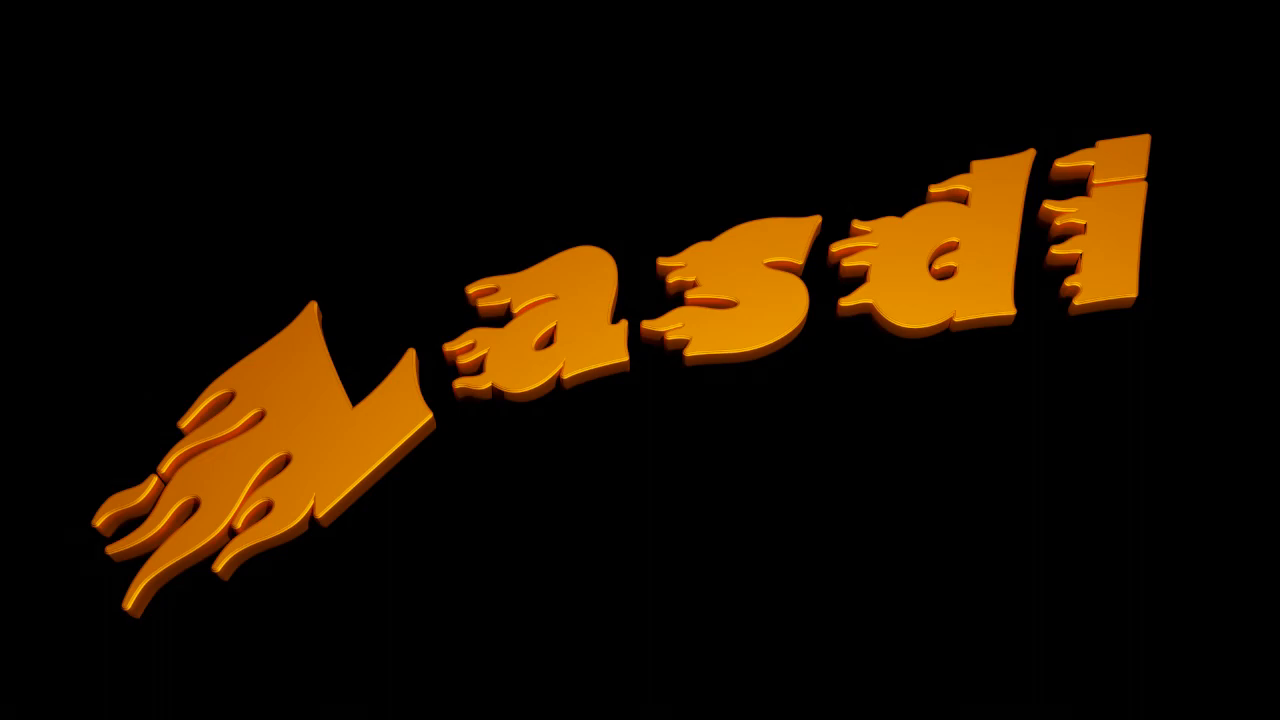